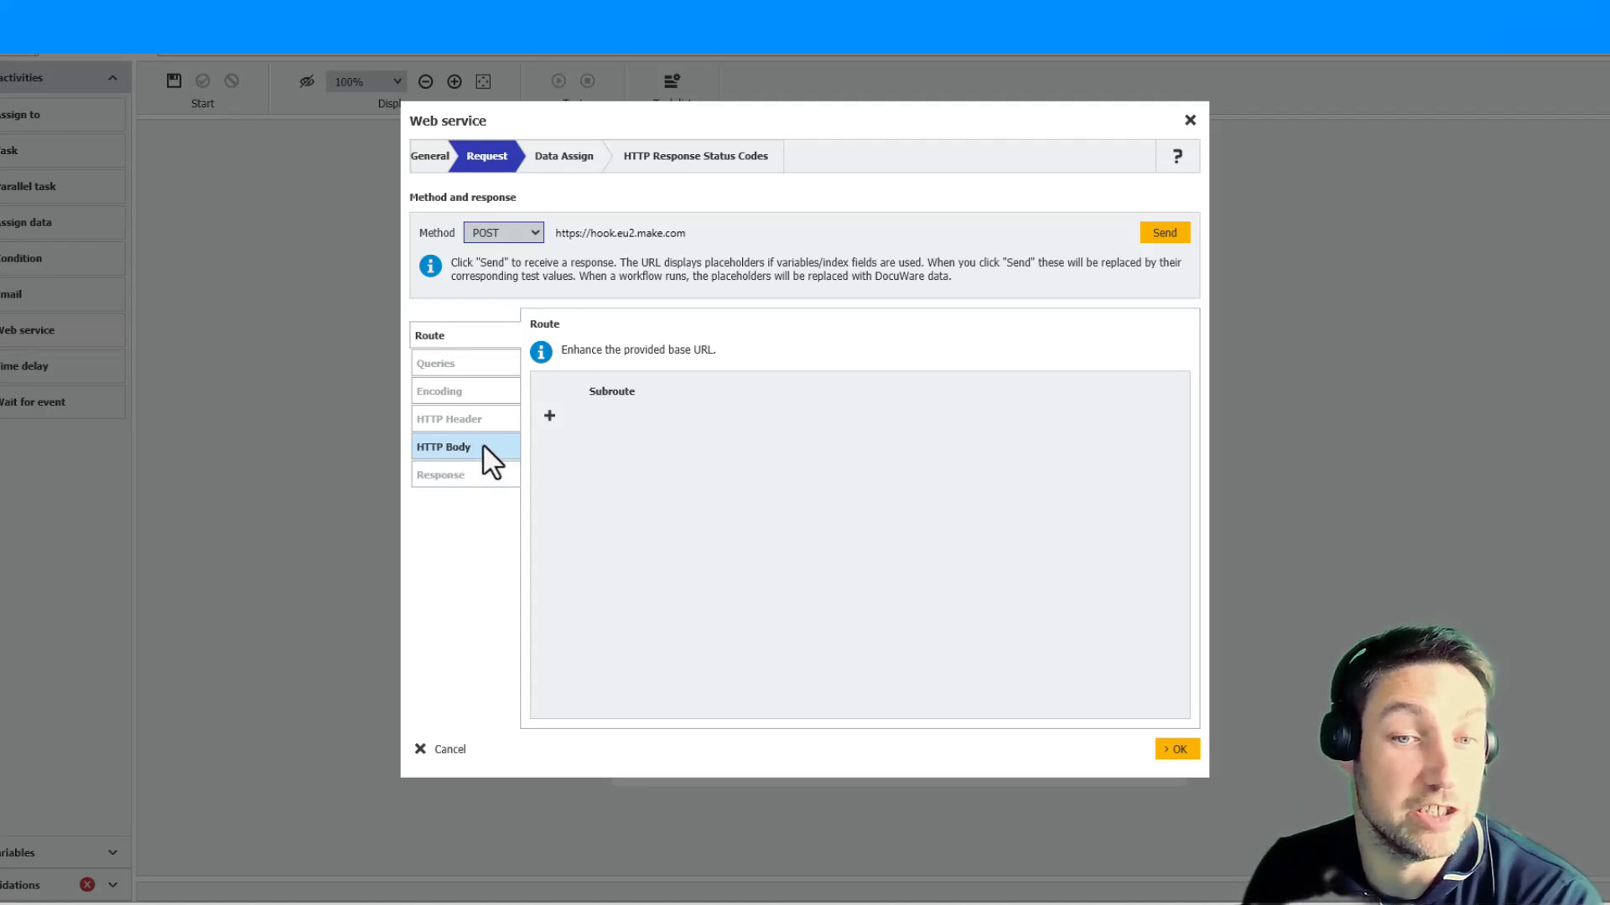
- Enable attaching the document in original format in the HTTP body, and go back to the Route settings
click(445, 451)
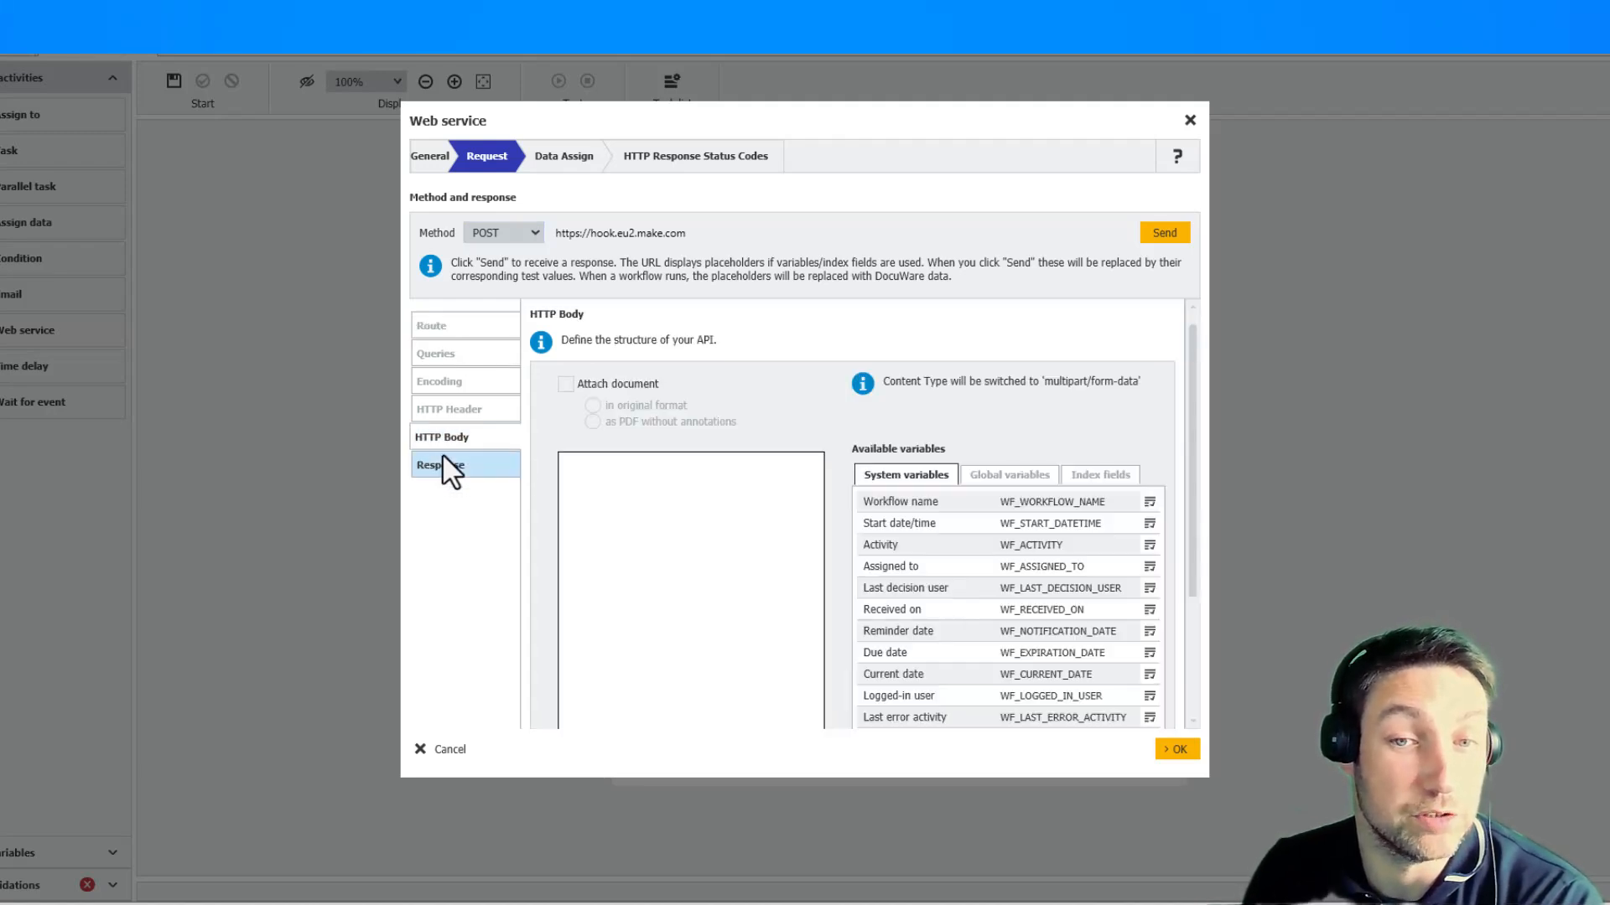
click(567, 385)
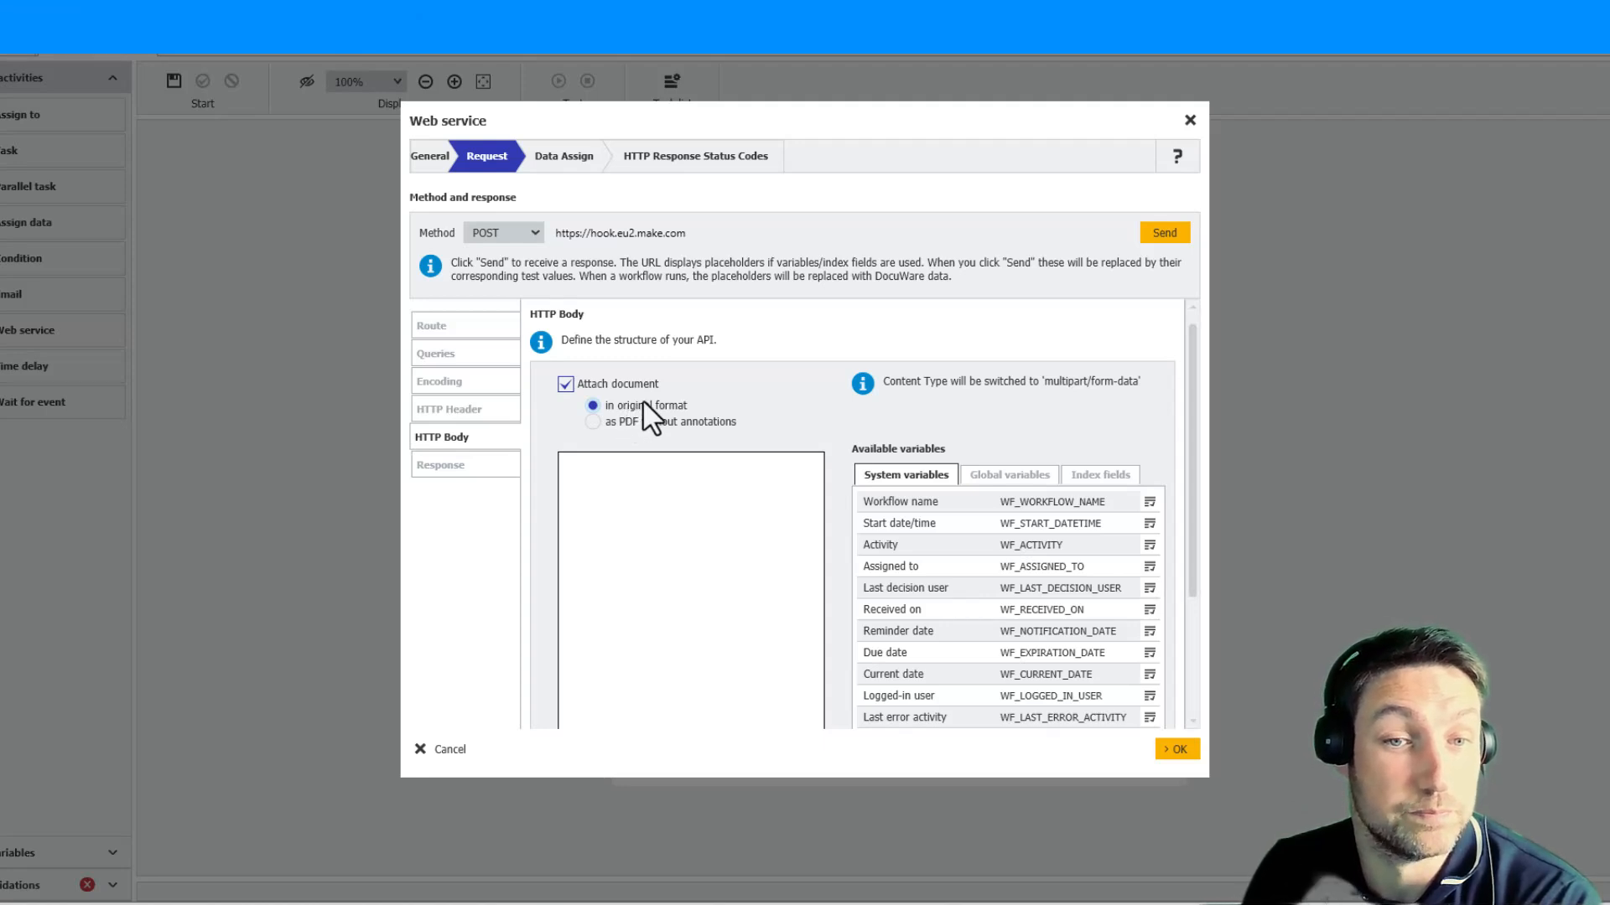
click(445, 325)
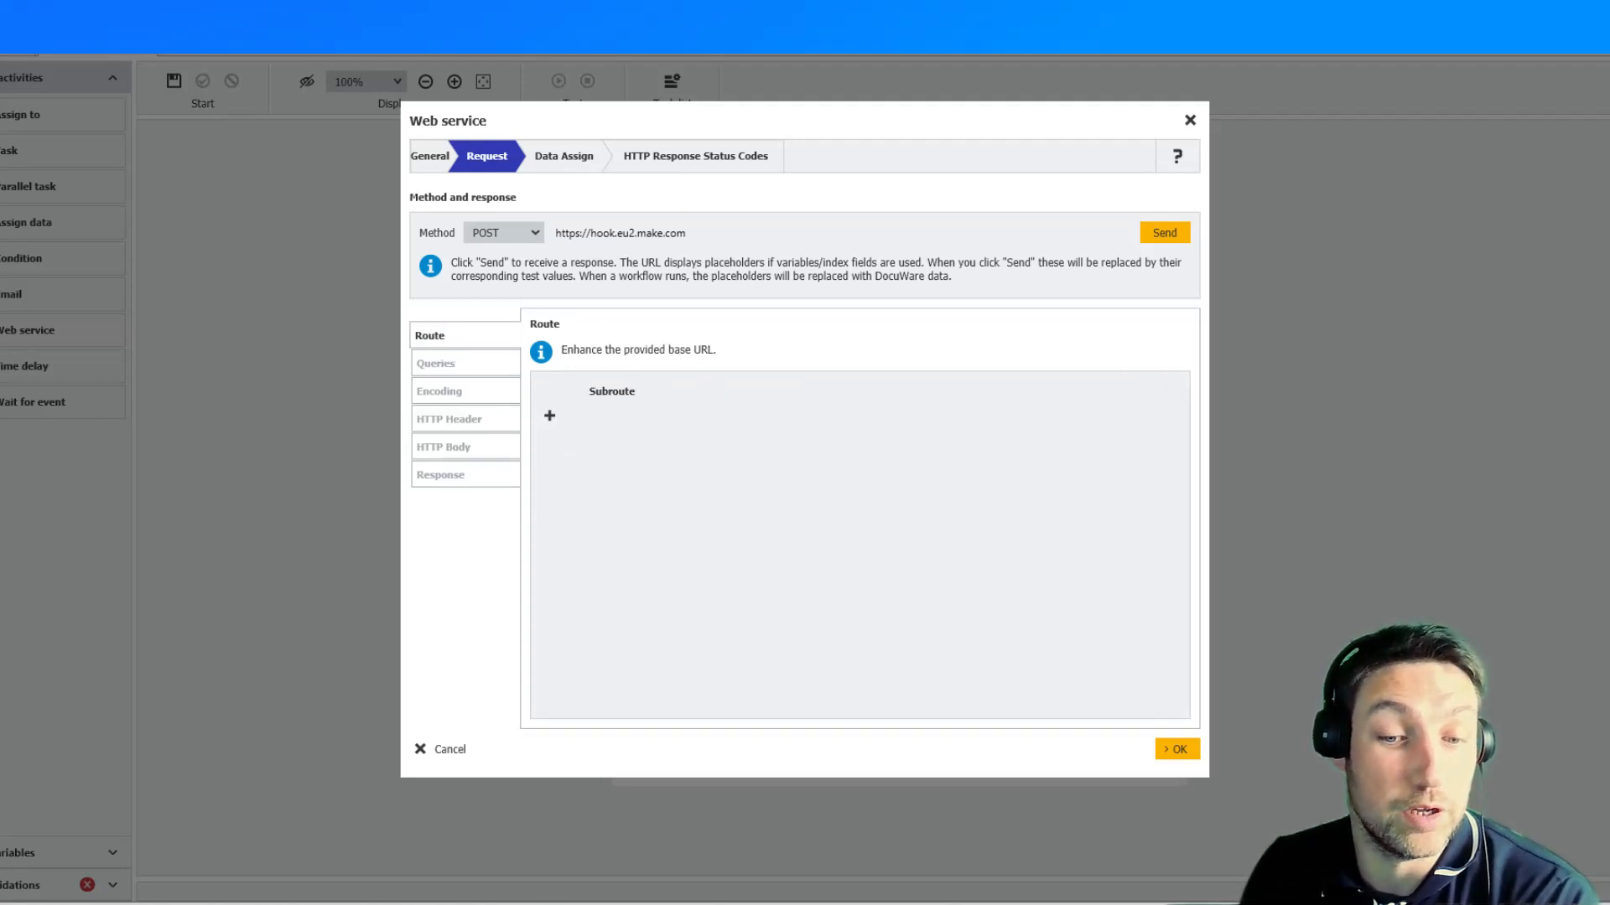
- Switch to the Make scenario and copy the address of the Get File custom webhook
mouse_move(738, 899)
click(759, 855)
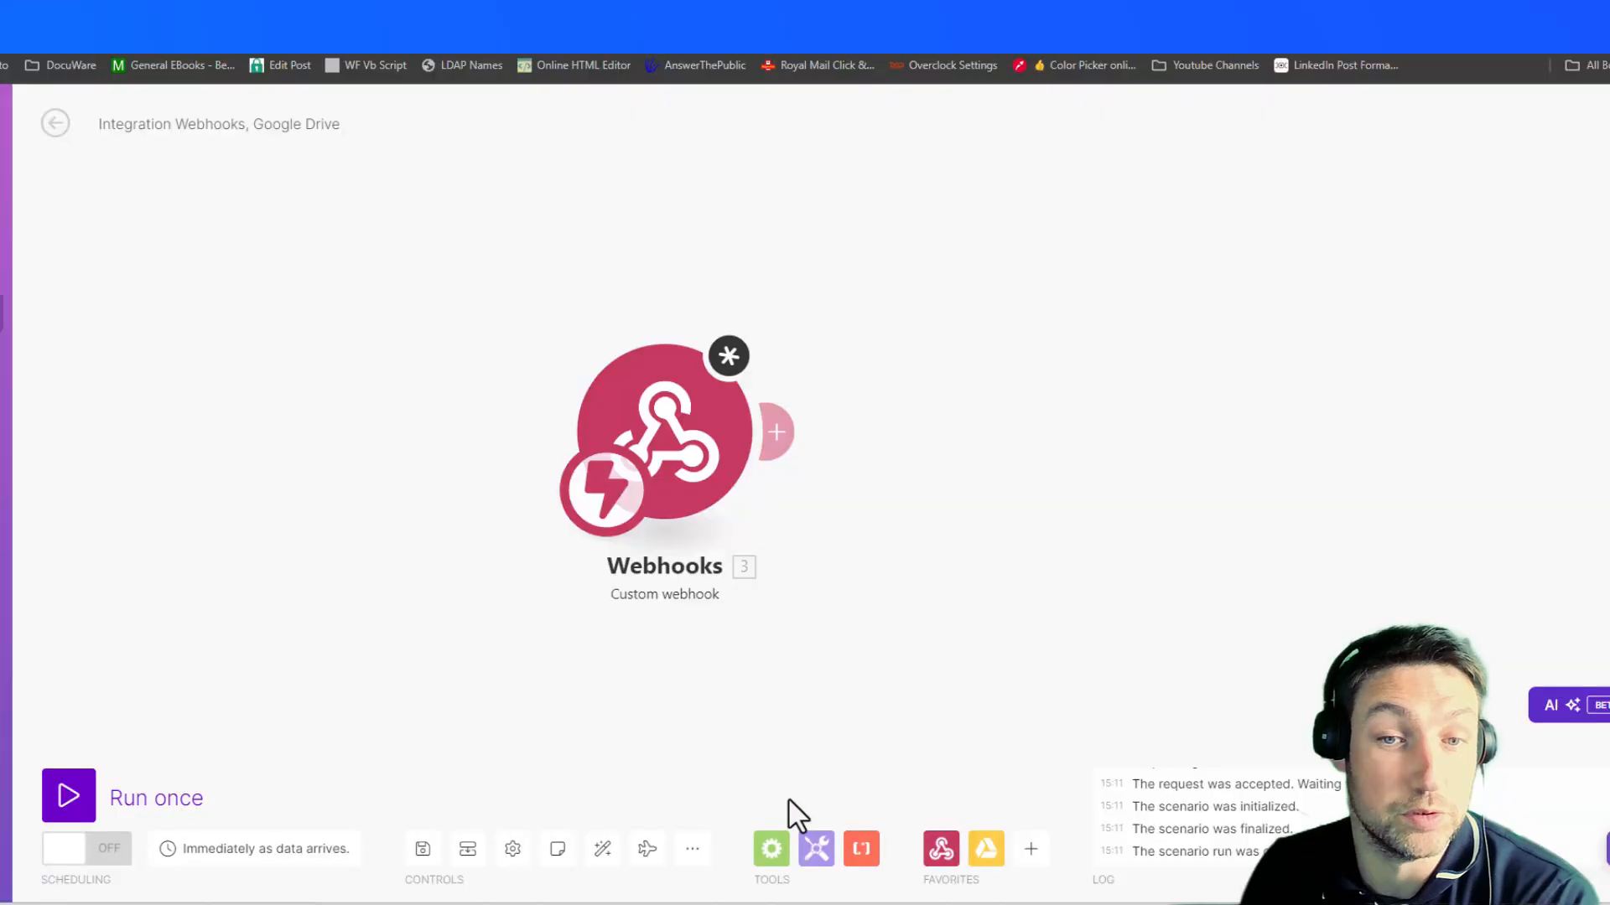
click(662, 461)
click(1085, 470)
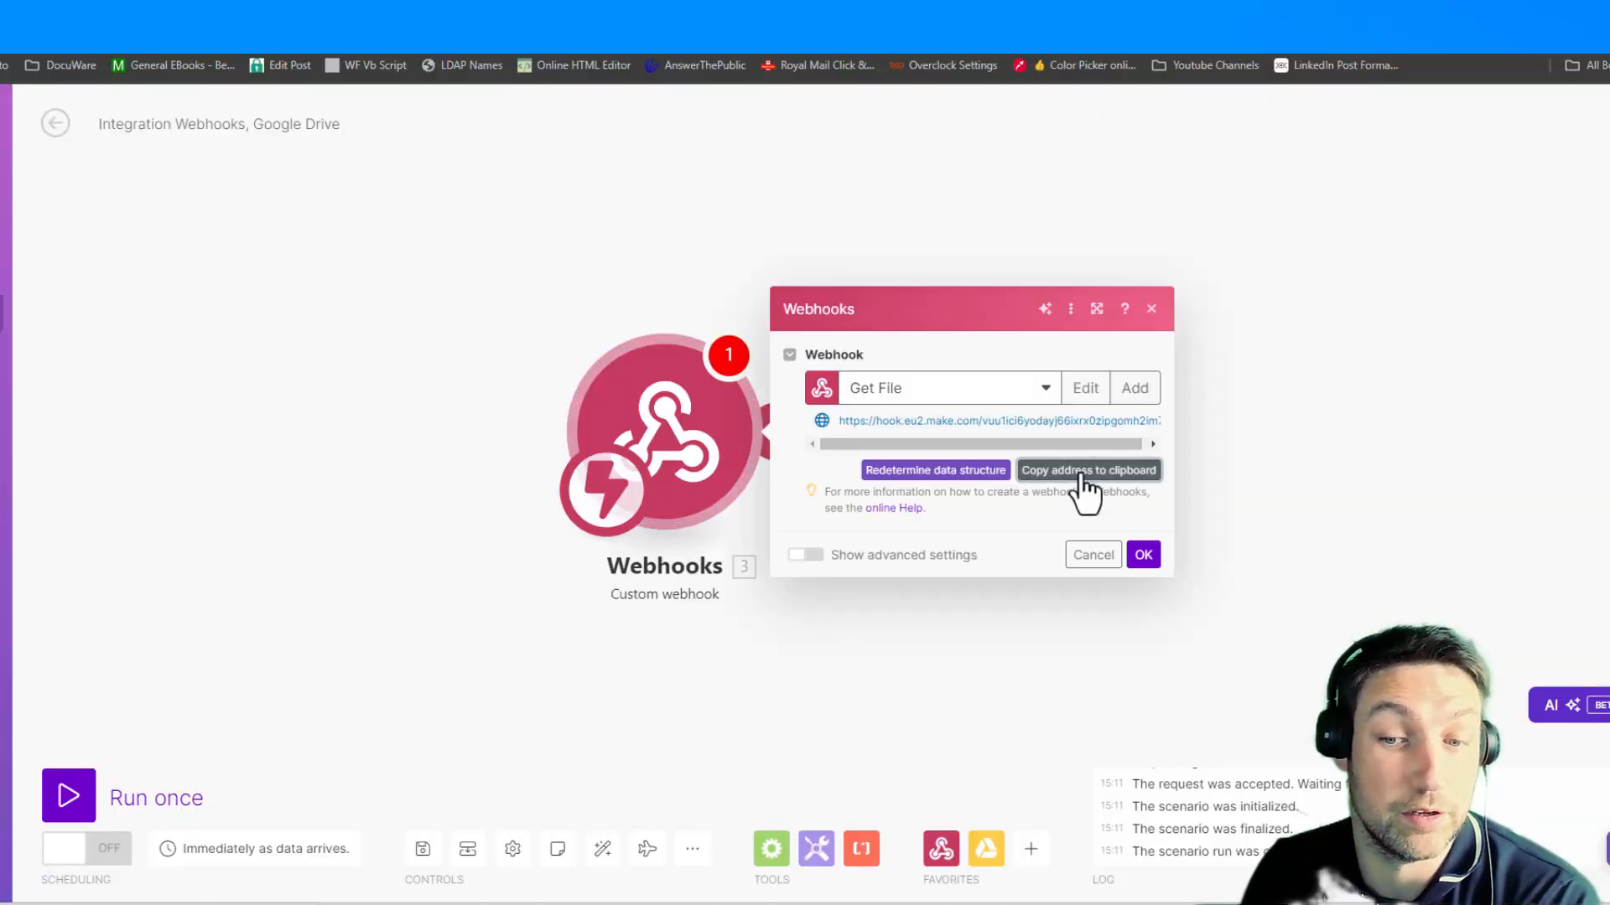
- In Workflow Designer, add a fixed-entry subroute containing only the path part of the copied webhook address, and send a test request
mouse_move(1161, 902)
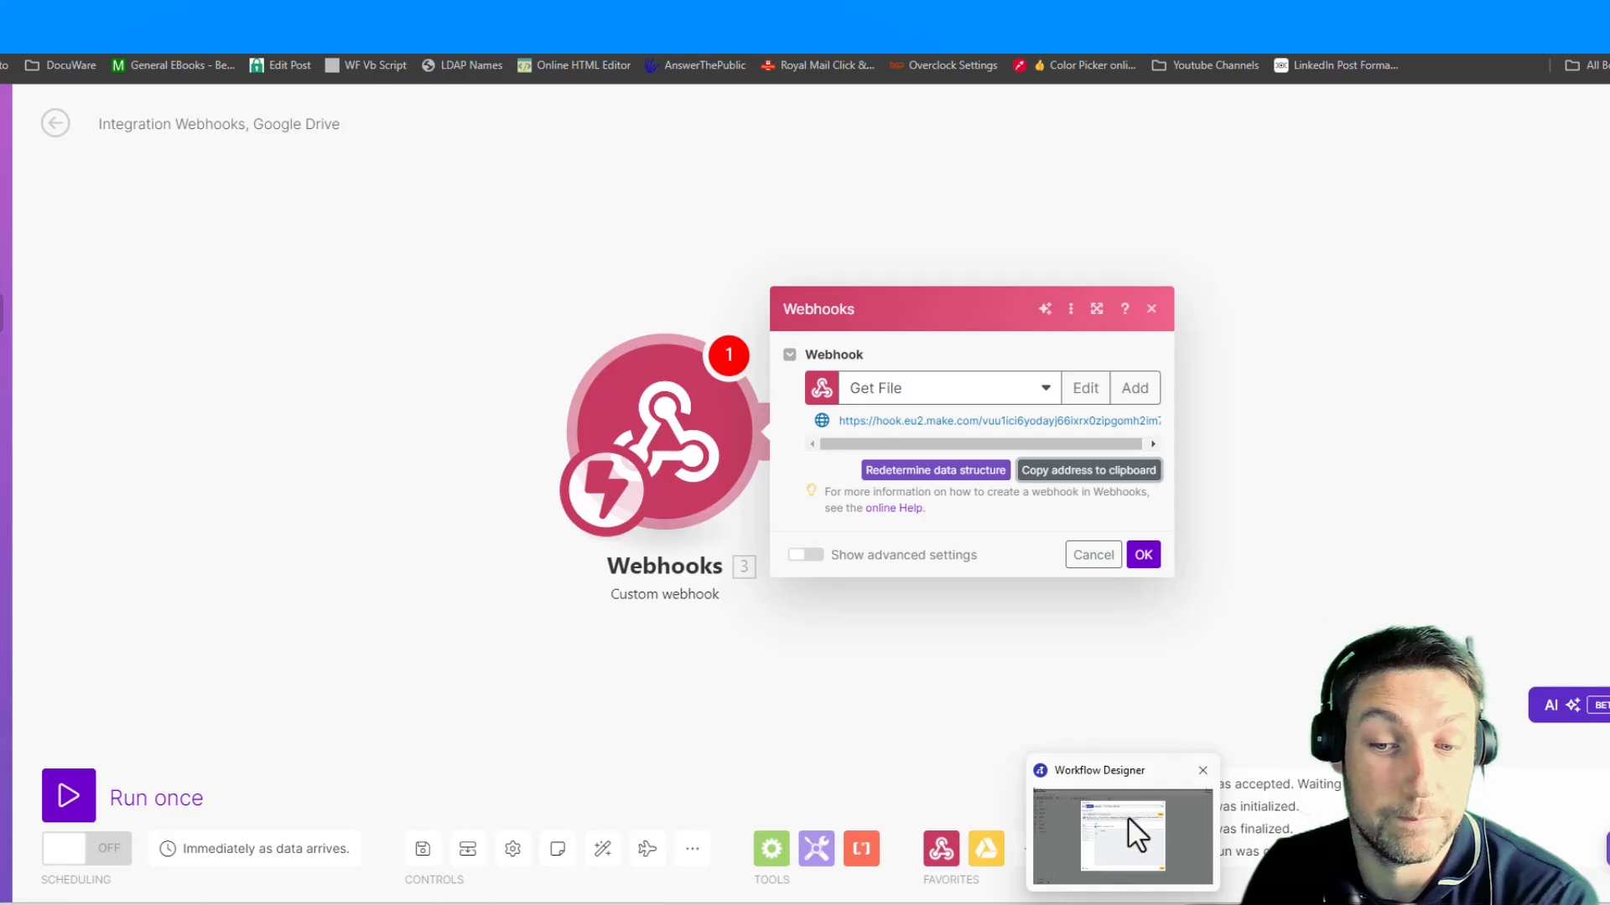
click(1128, 830)
click(549, 417)
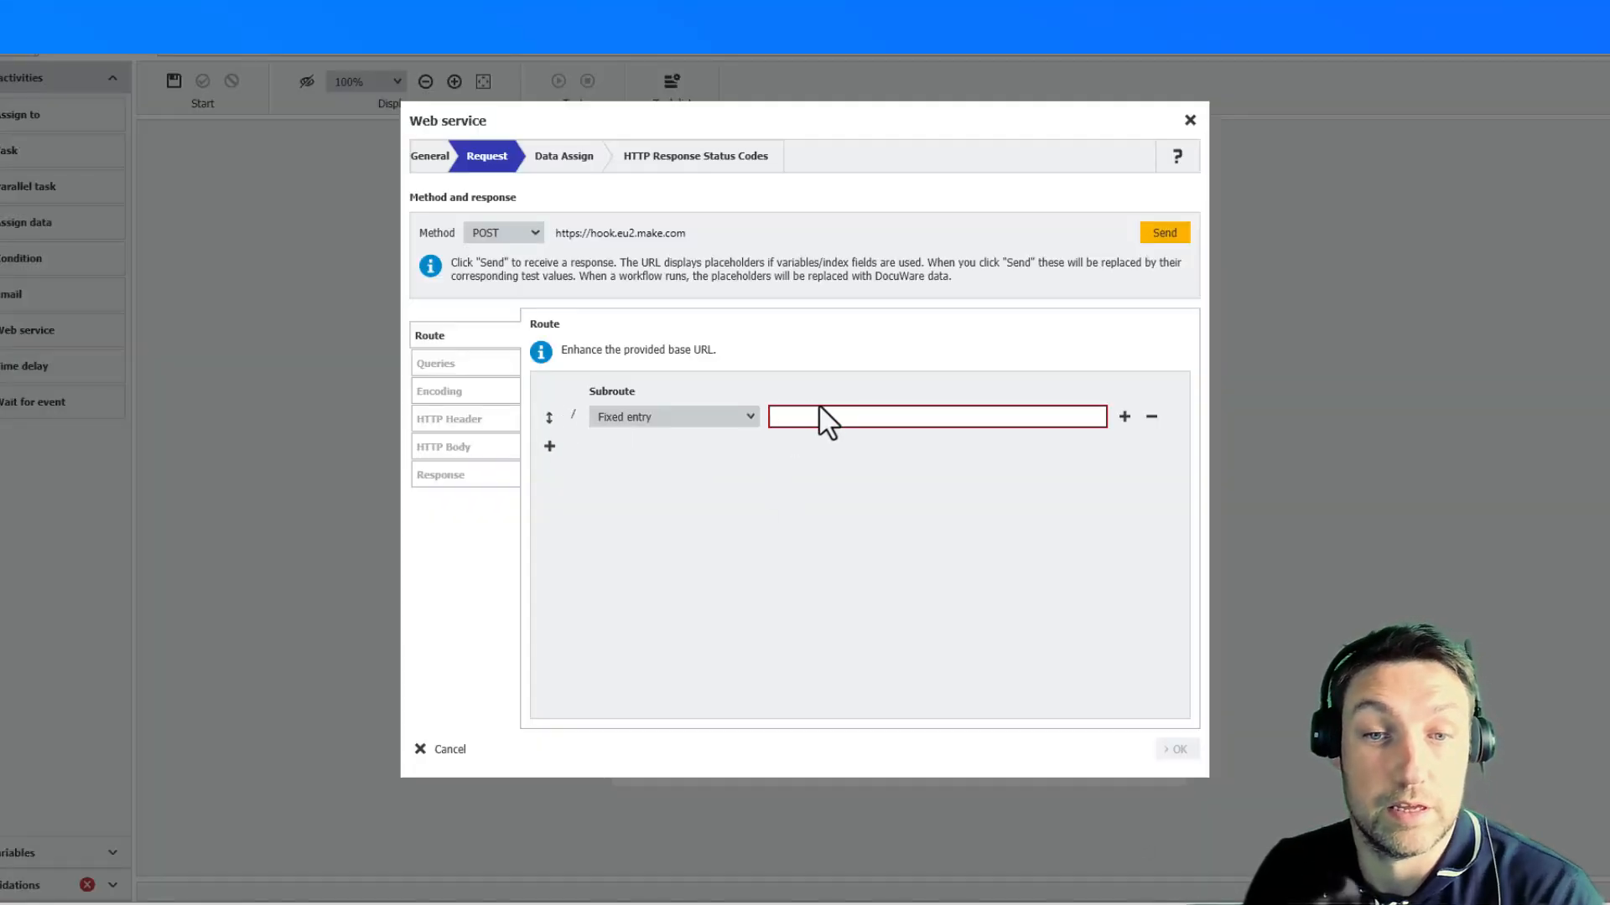
click(807, 417)
key(ctrl+v)
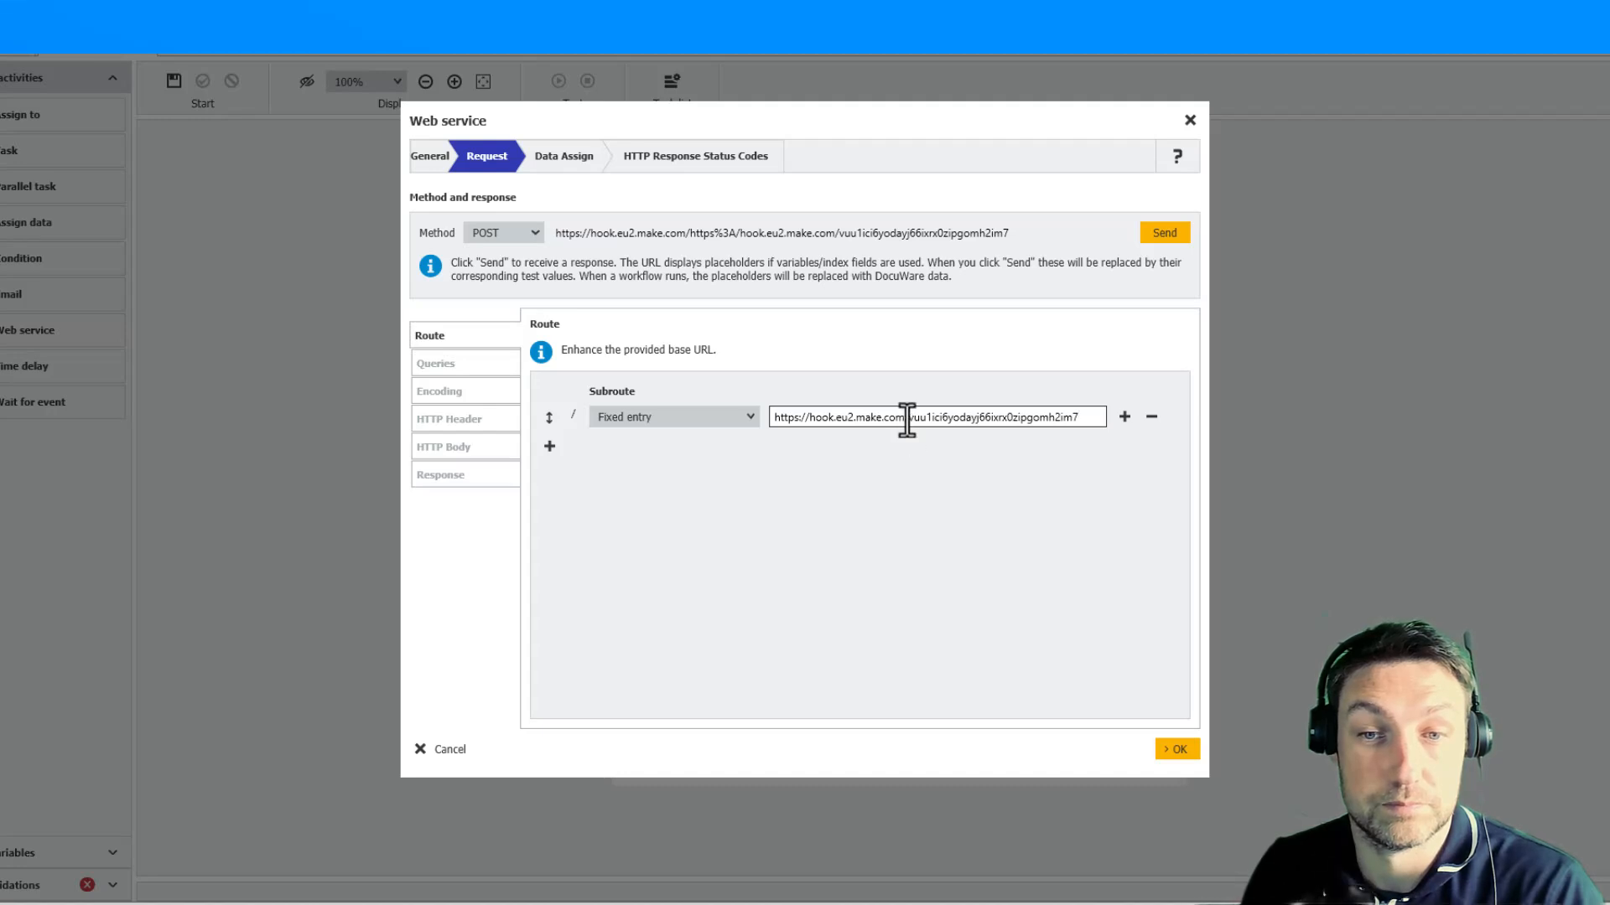
drag(906, 420, 788, 410)
key(BackSpace)
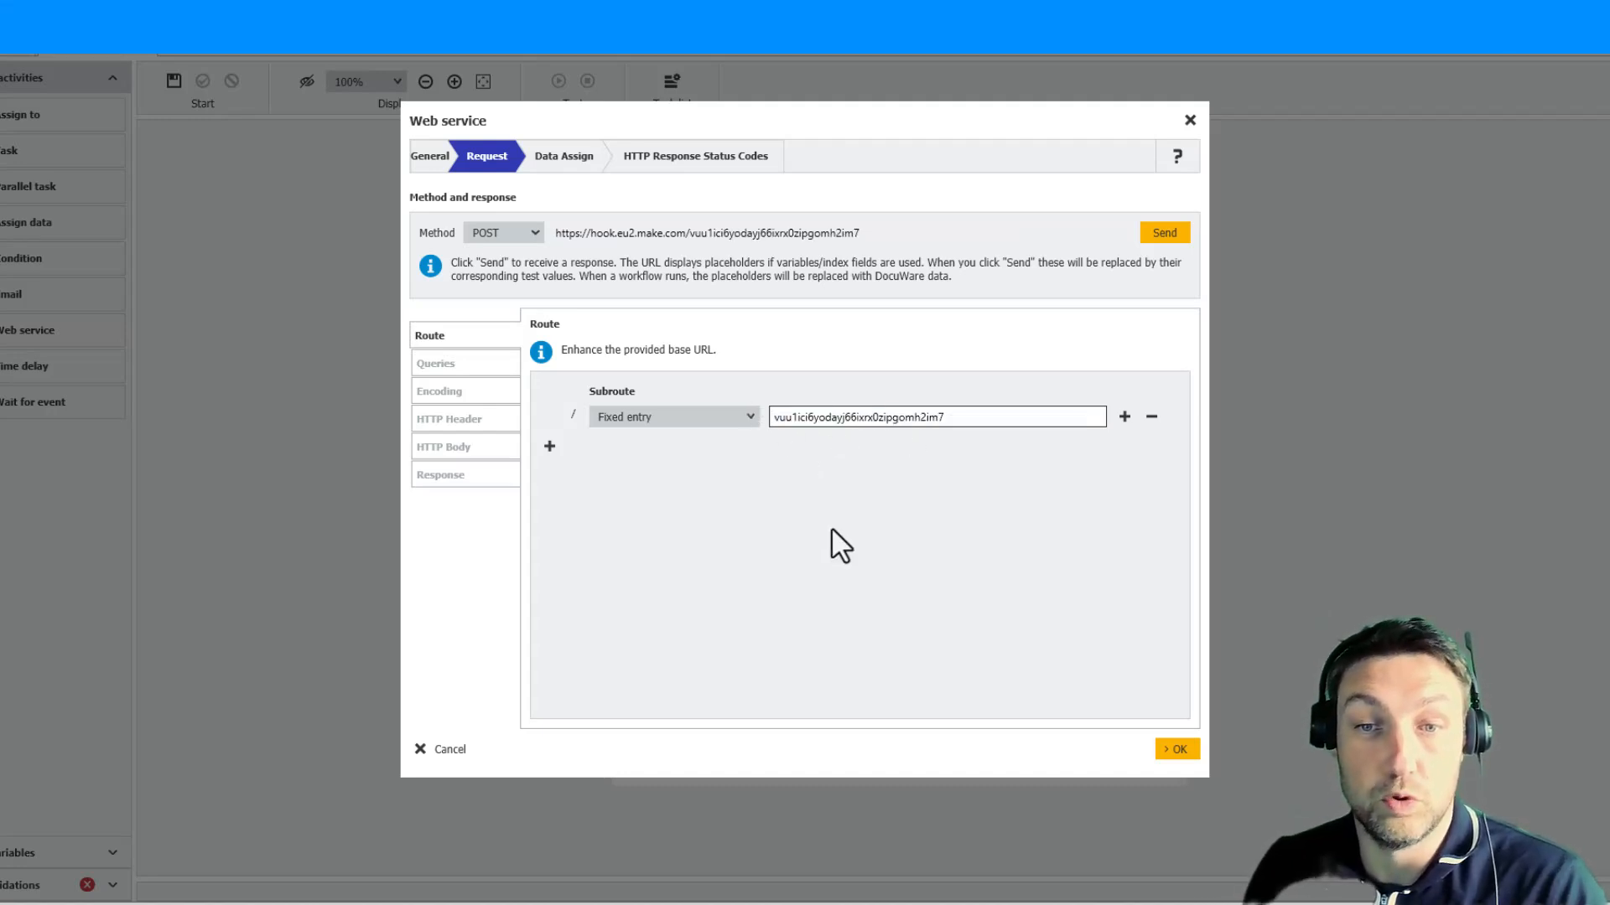
click(1165, 232)
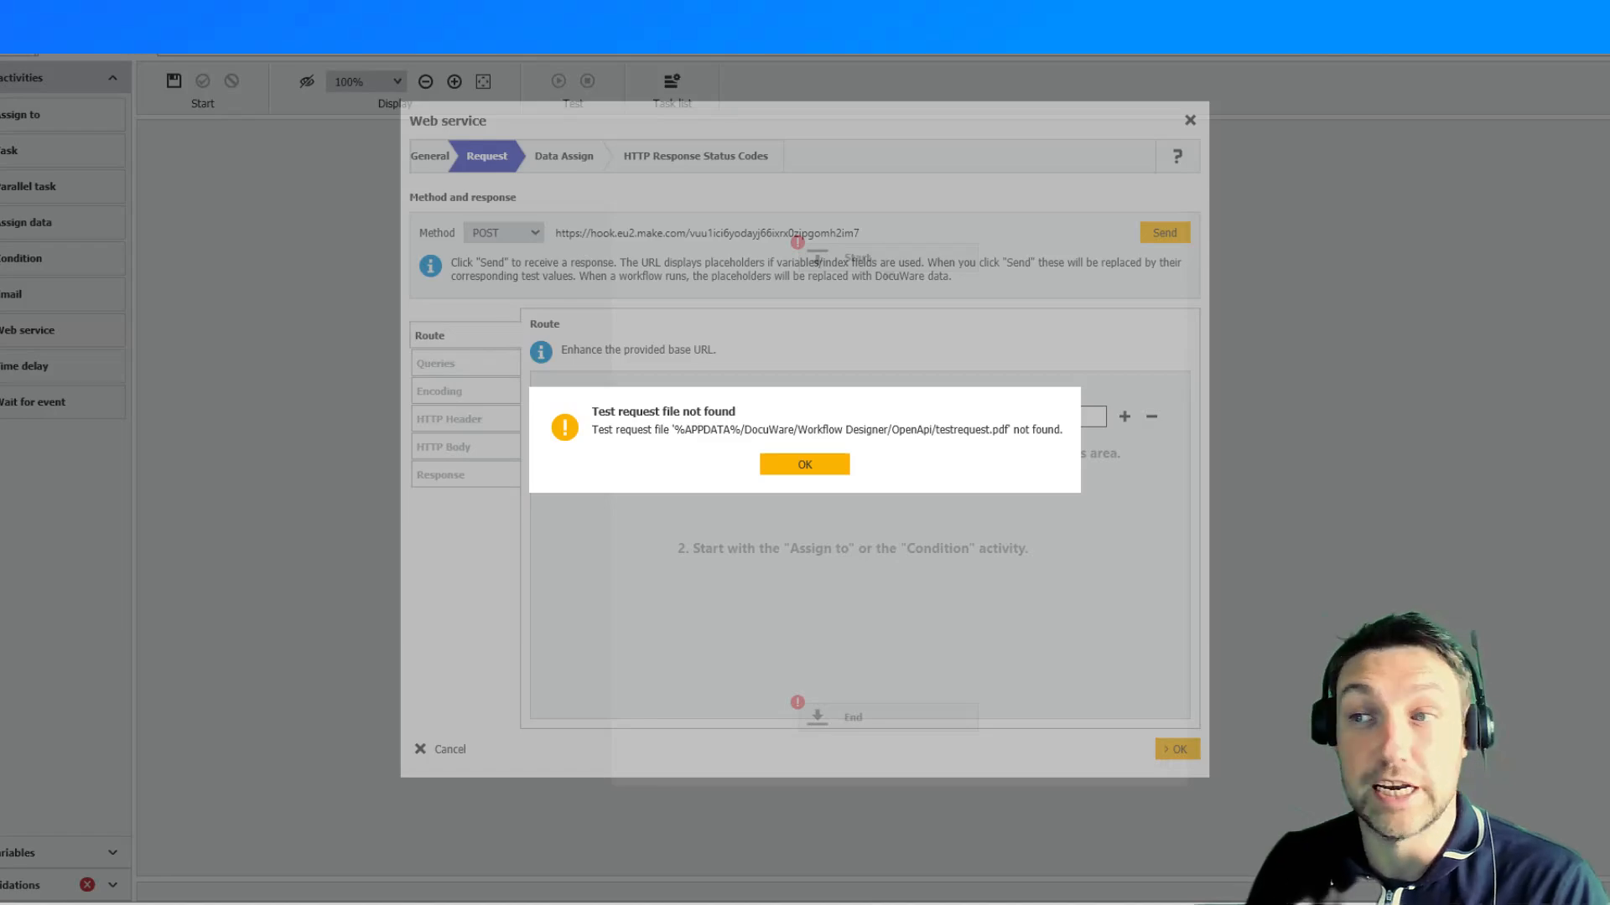
- In File Explorer, create an OpenAPI folder inside DocuWare's Workflow Designer folder and paste the testrequest PDF into it
drag(1609, 119, 825, 500)
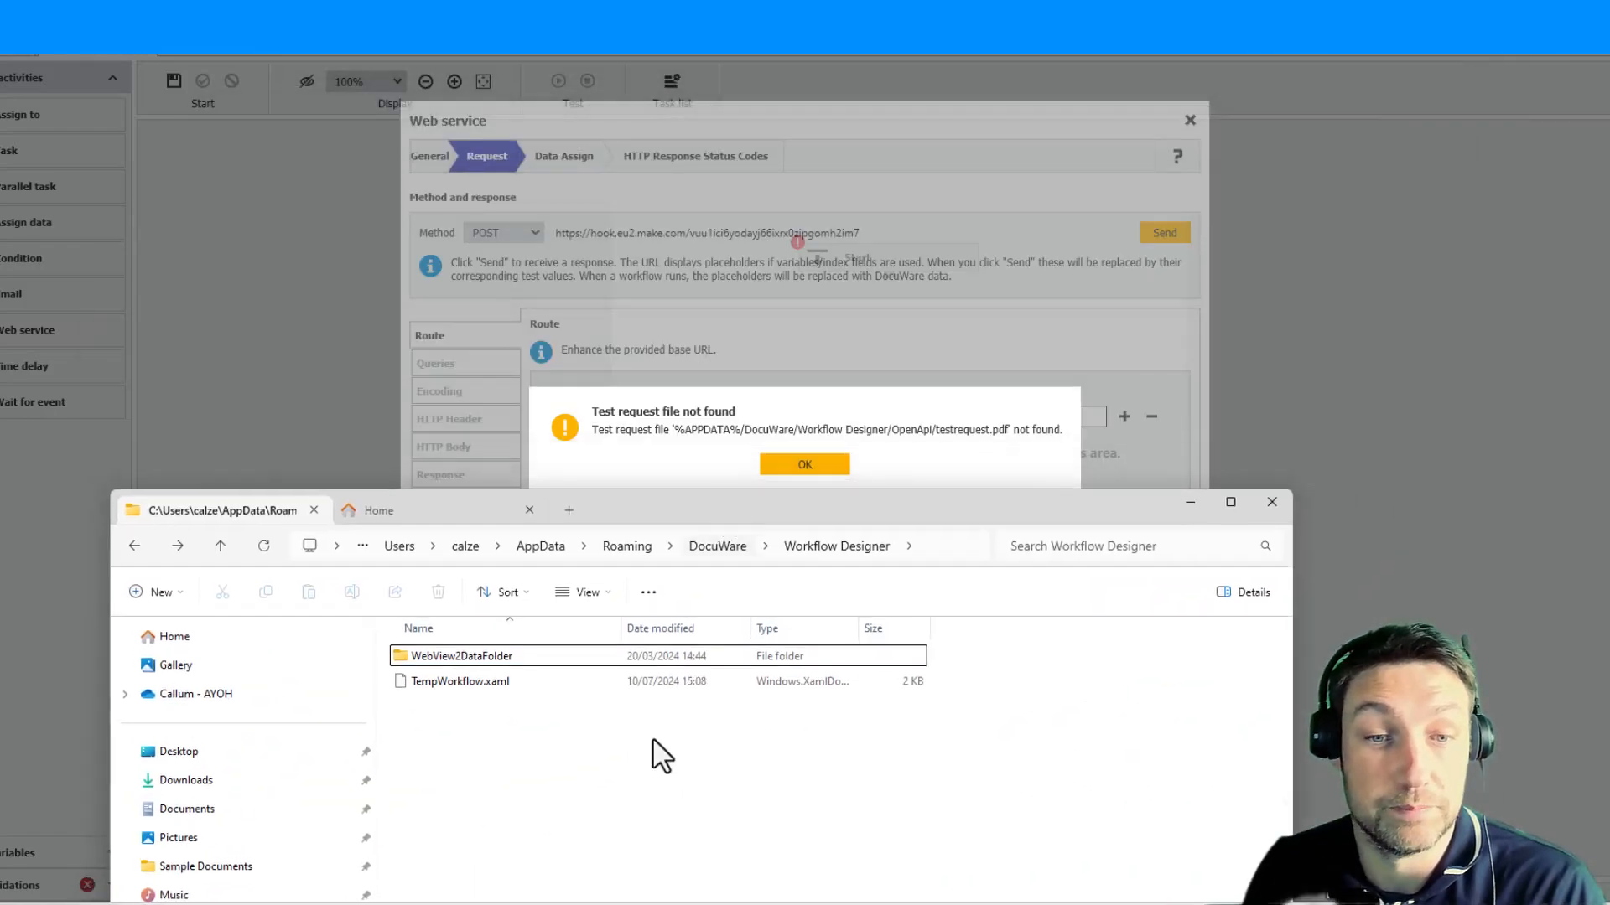
right_click(492, 812)
mouse_move(567, 728)
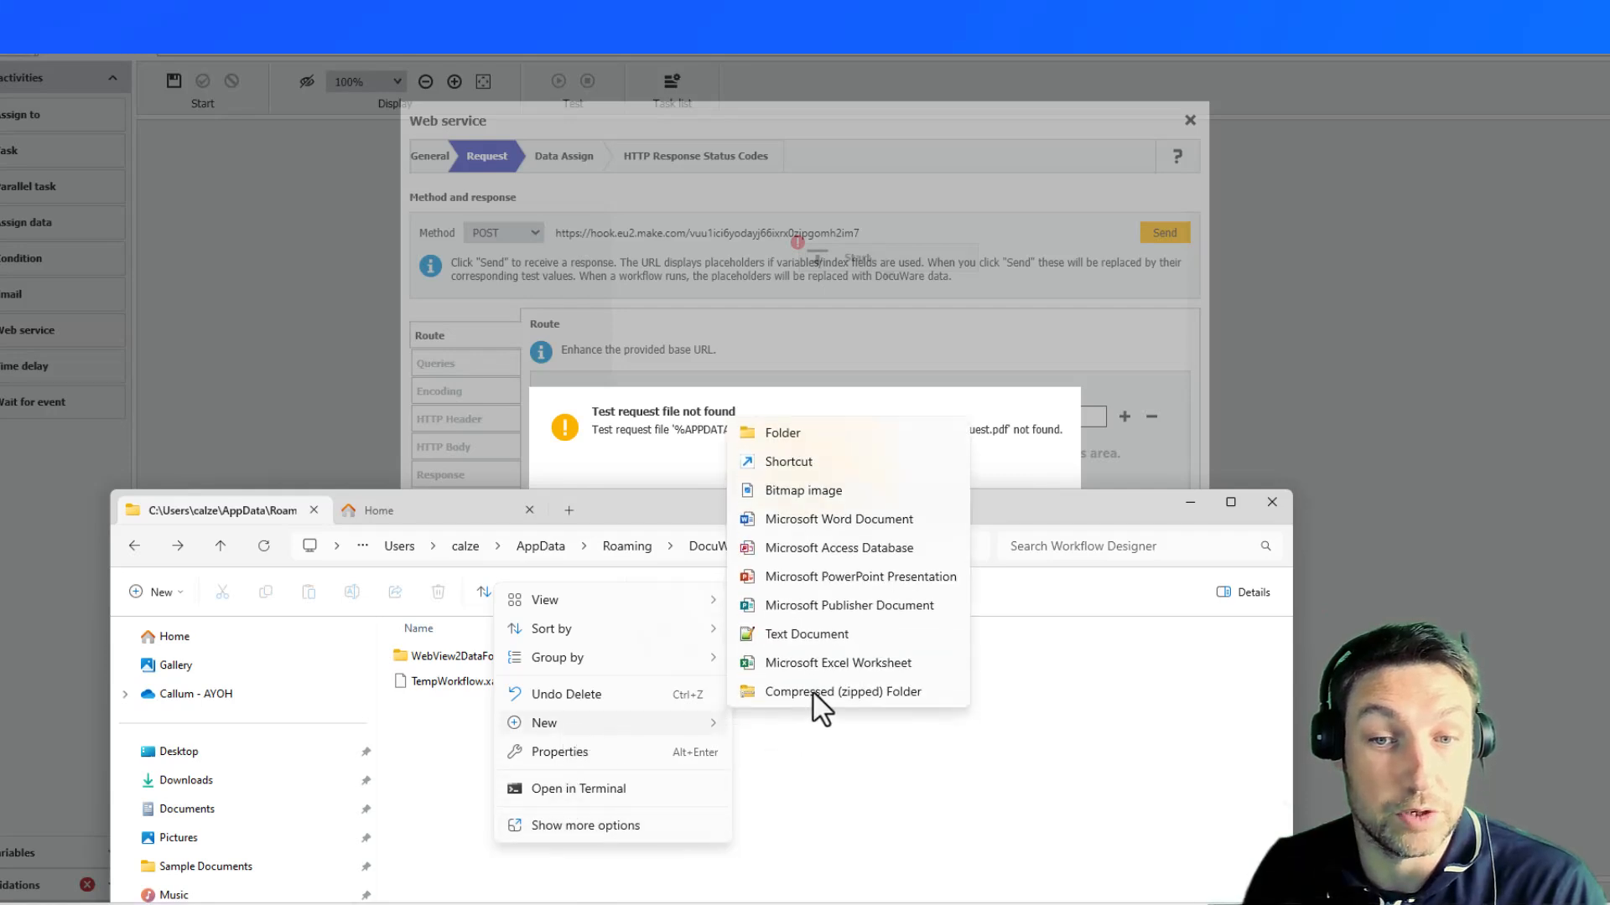
click(841, 430)
text(OpenAPI)
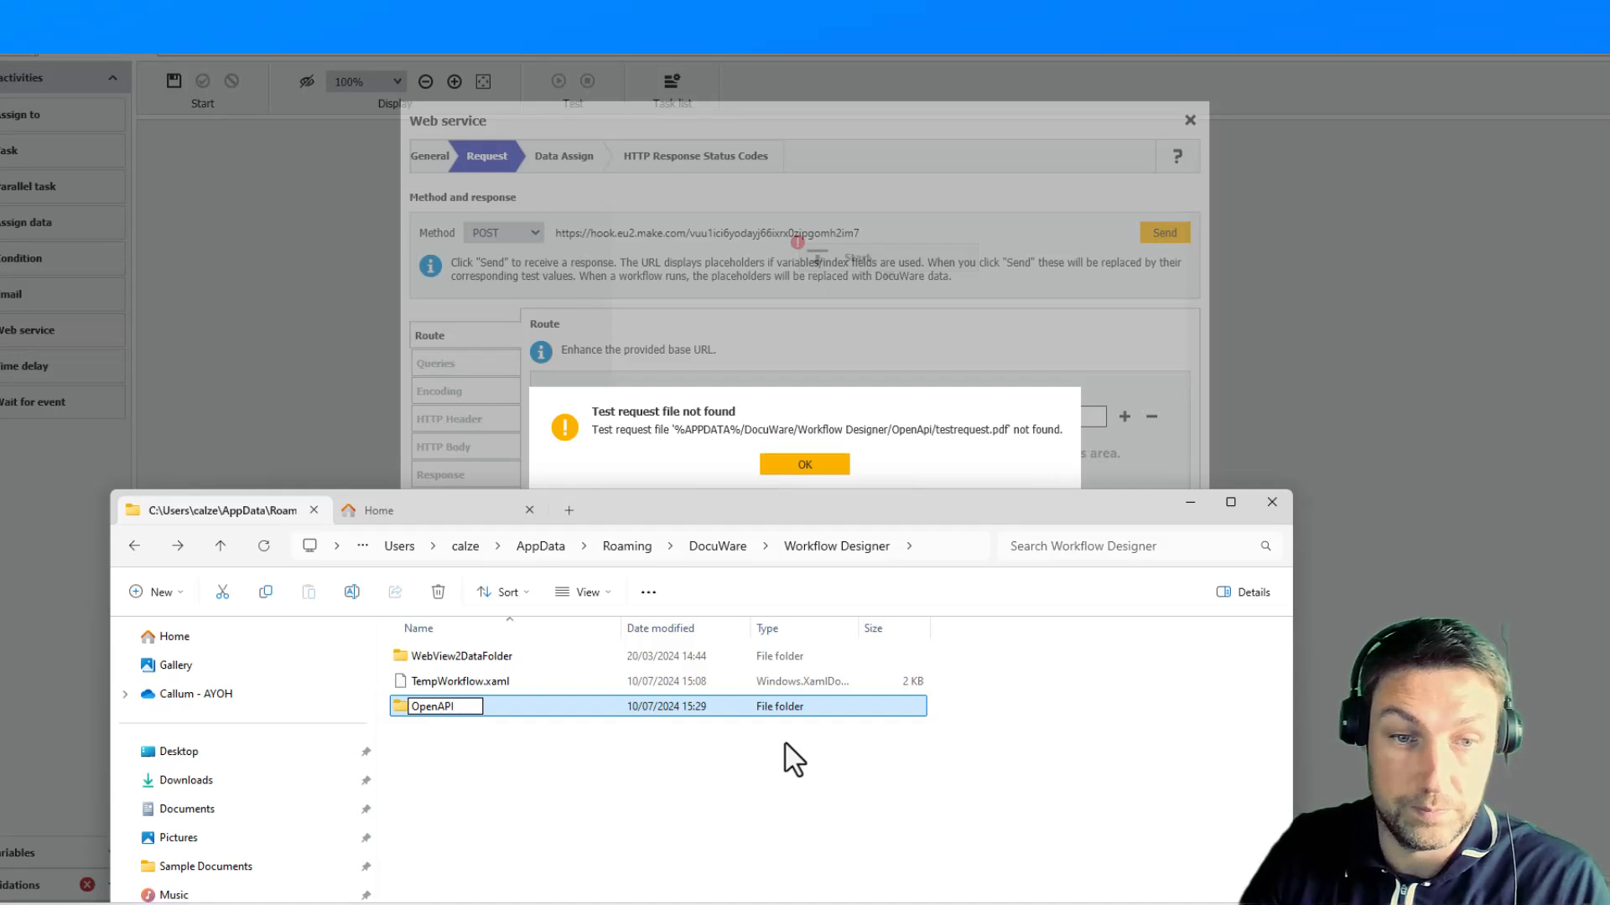
key(Return)
key(Return)
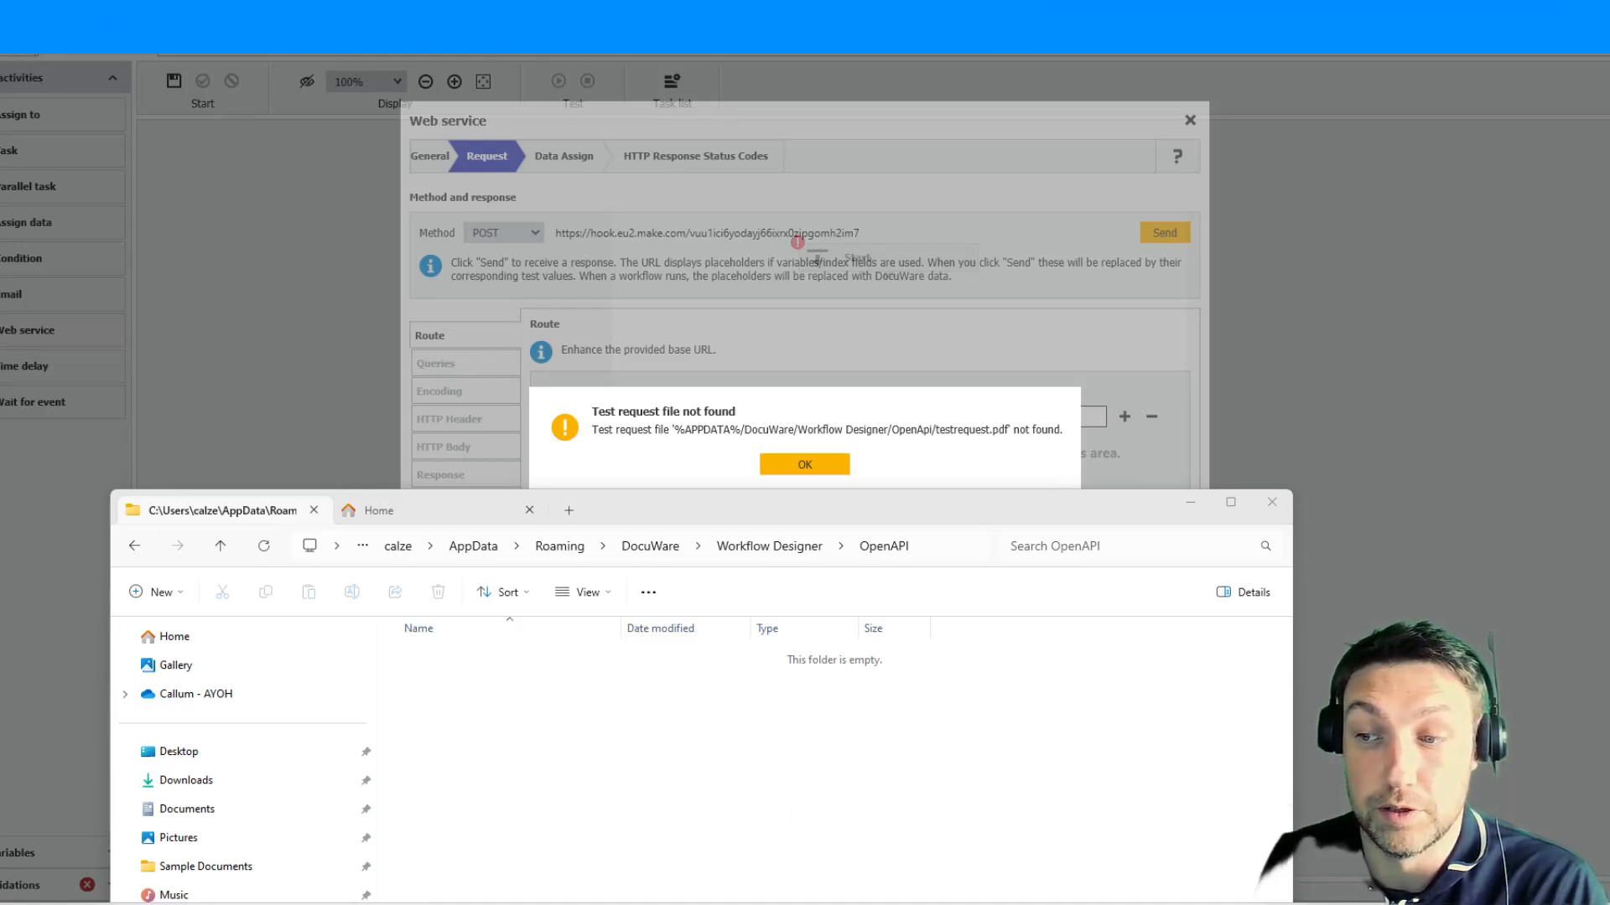
right_click(666, 767)
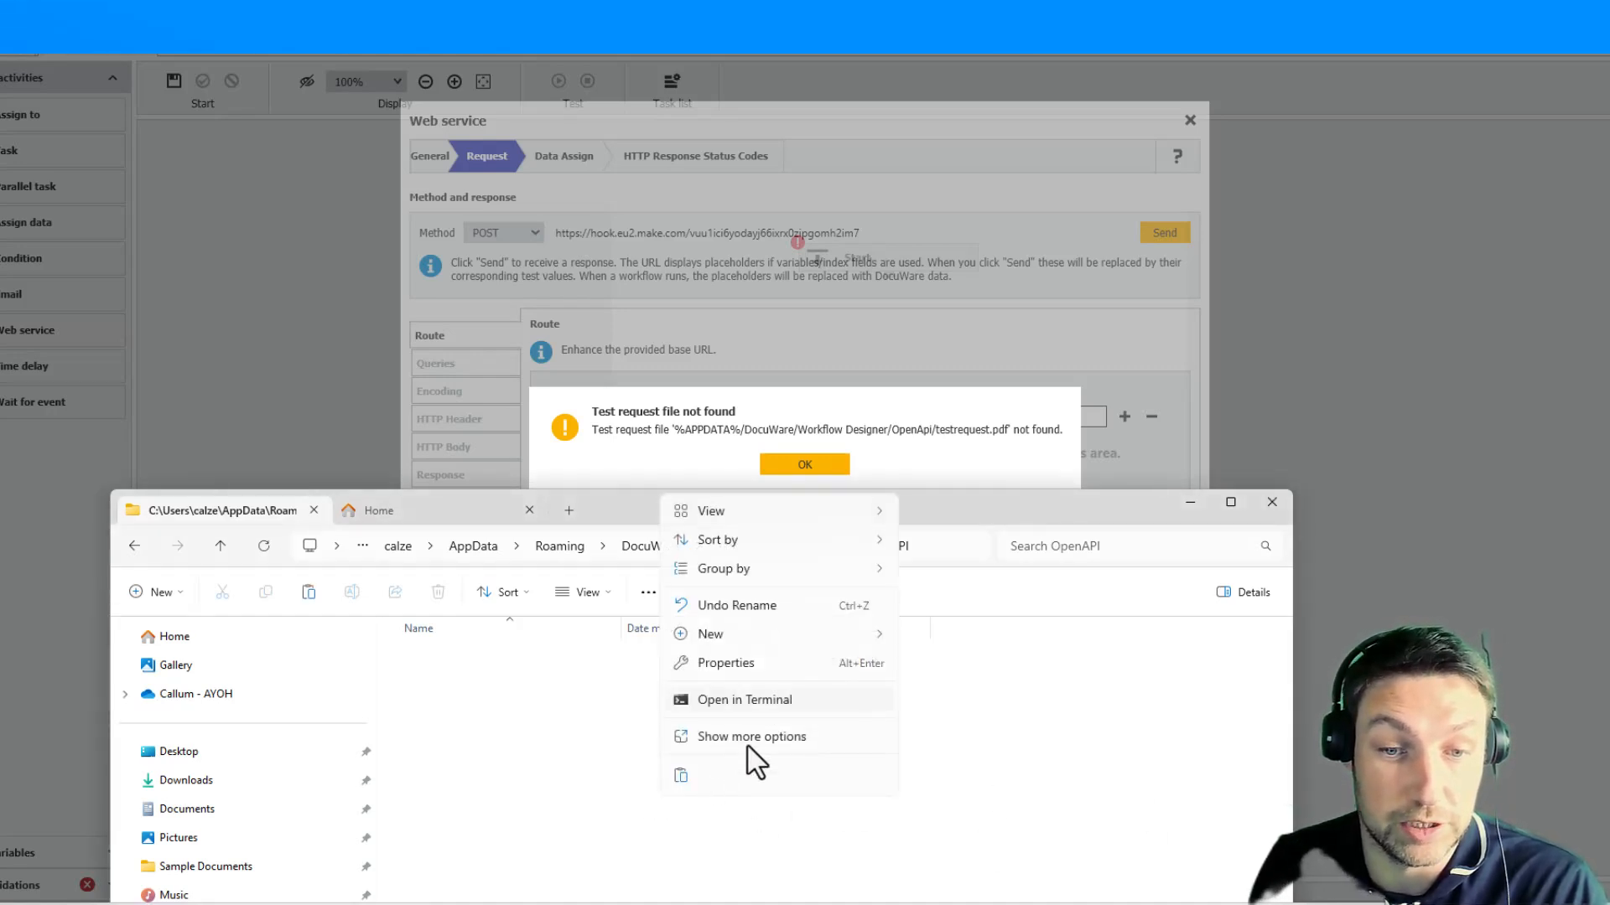
click(683, 794)
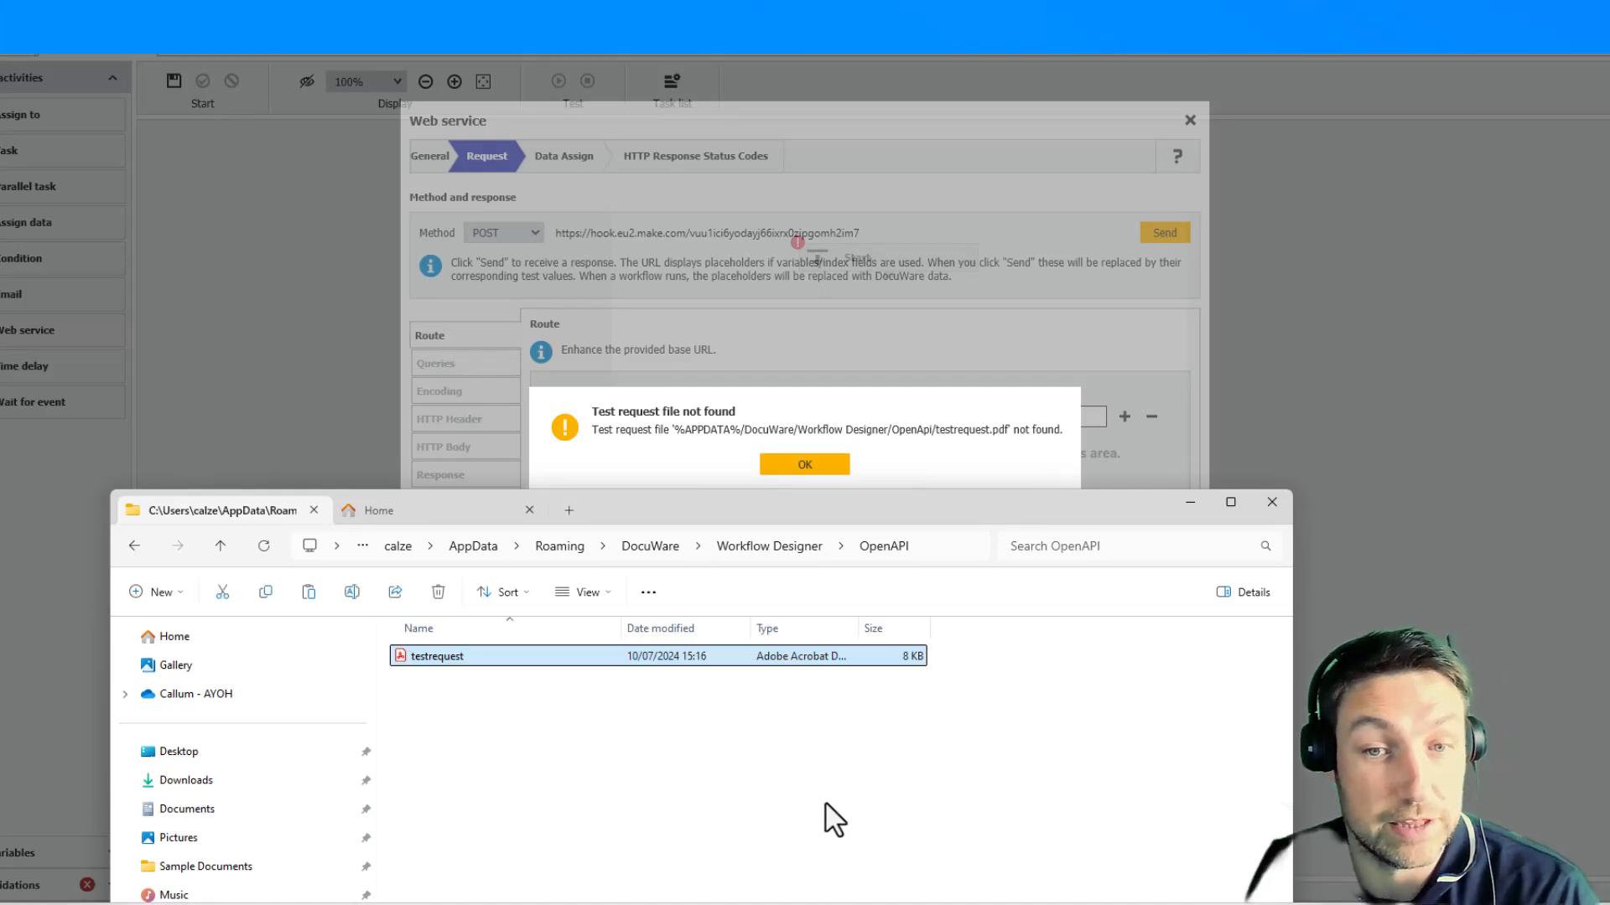
- Dismiss the missing-file message, resend the test request and review the HTTP Body settings
click(801, 464)
click(803, 465)
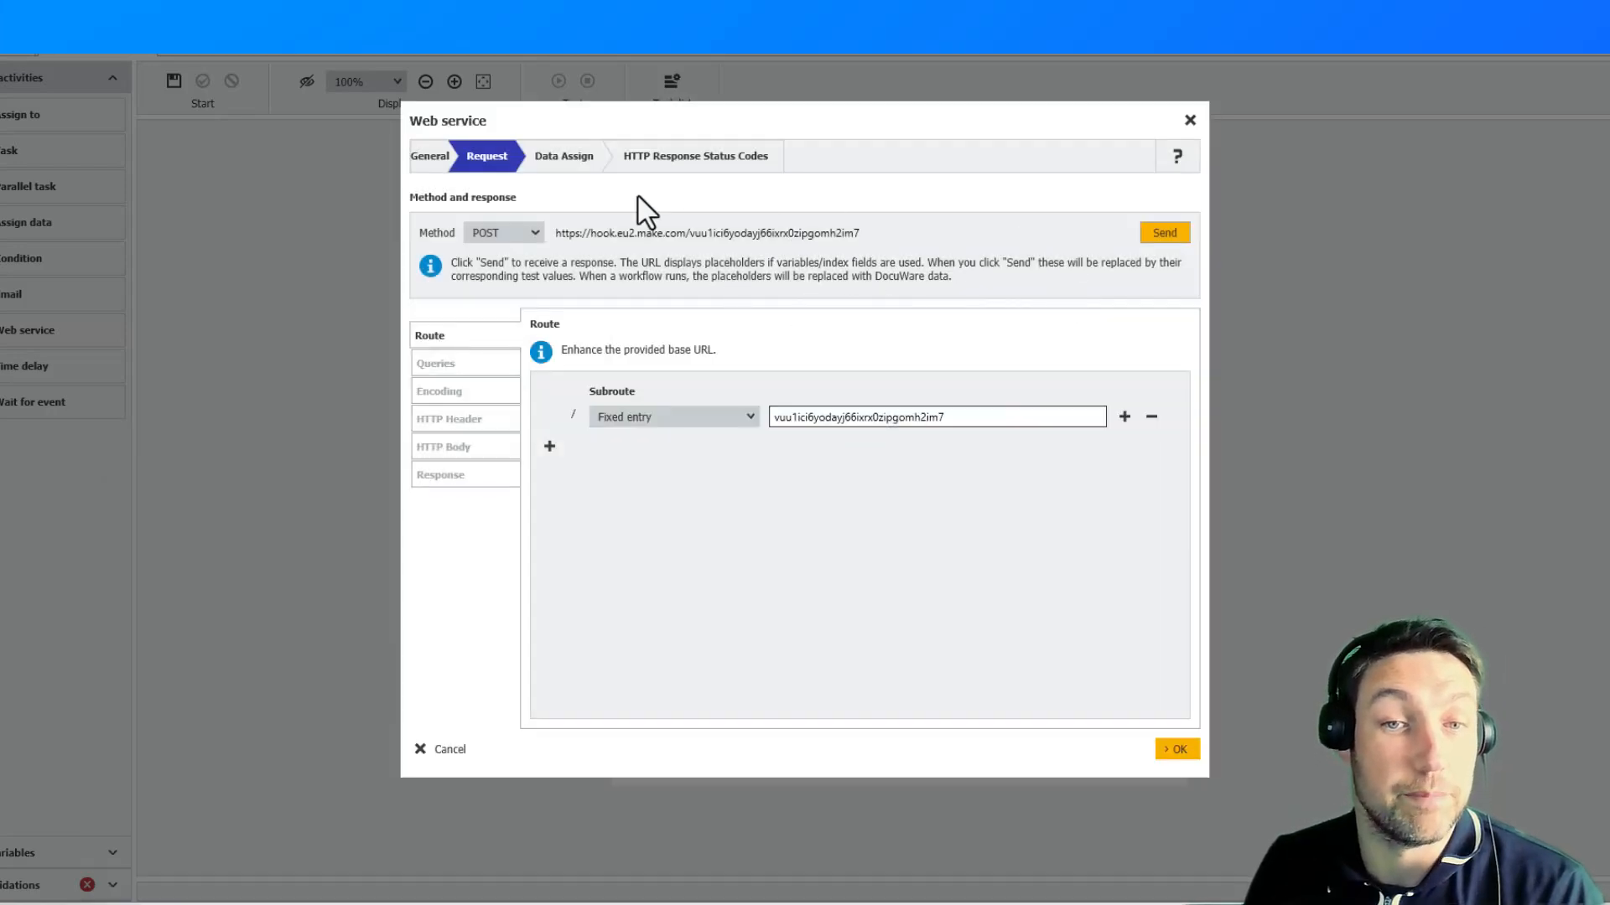
click(1171, 232)
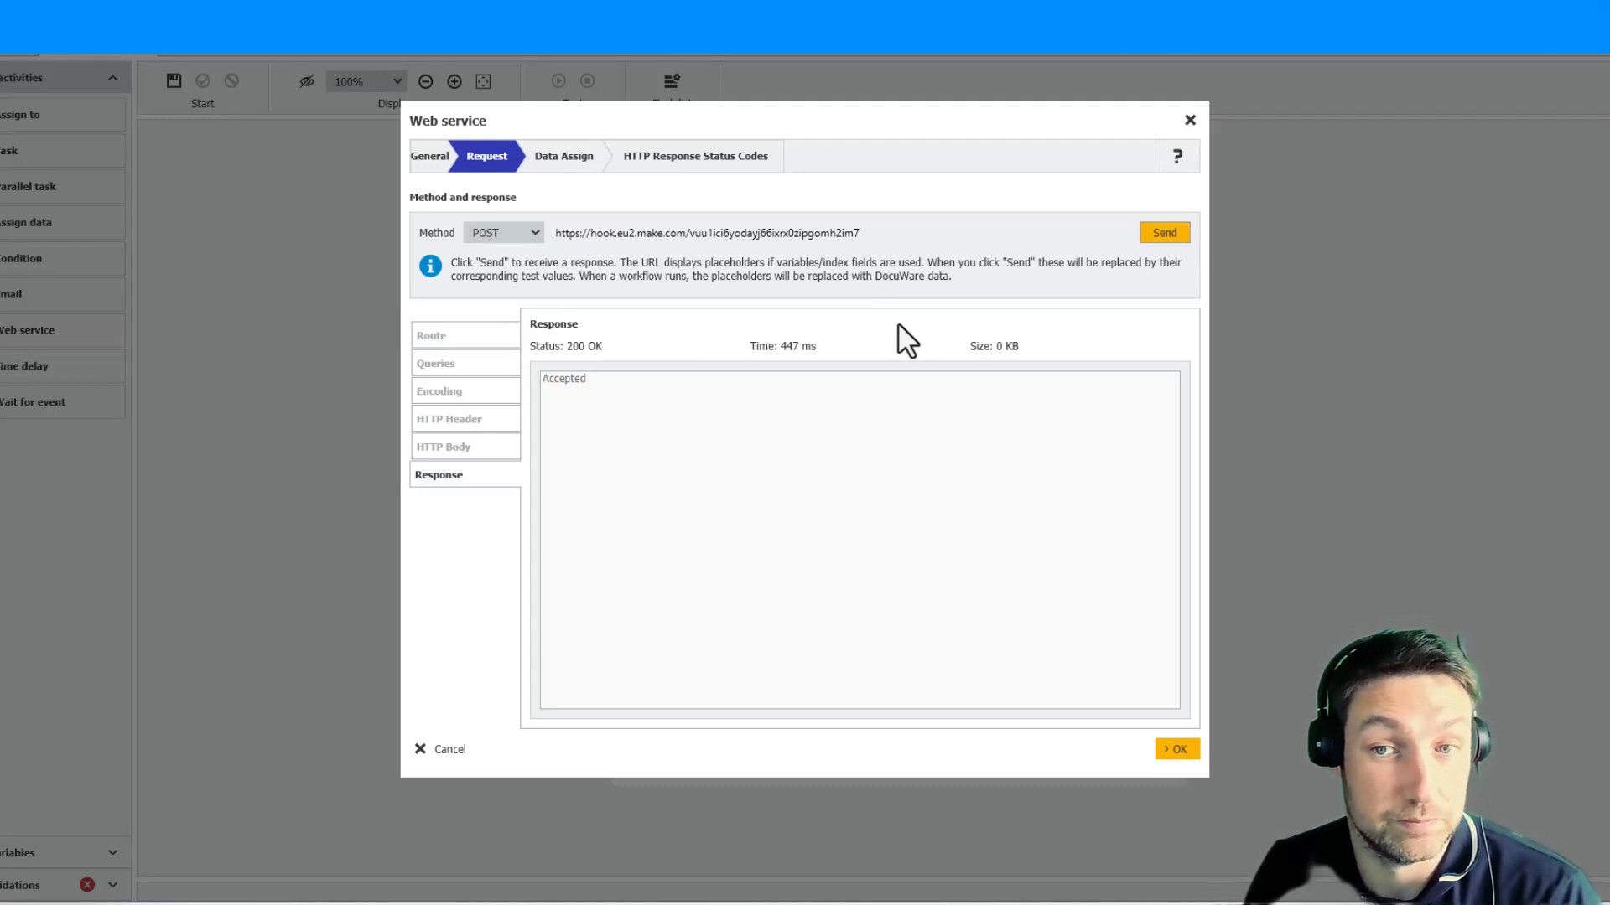
click(443, 446)
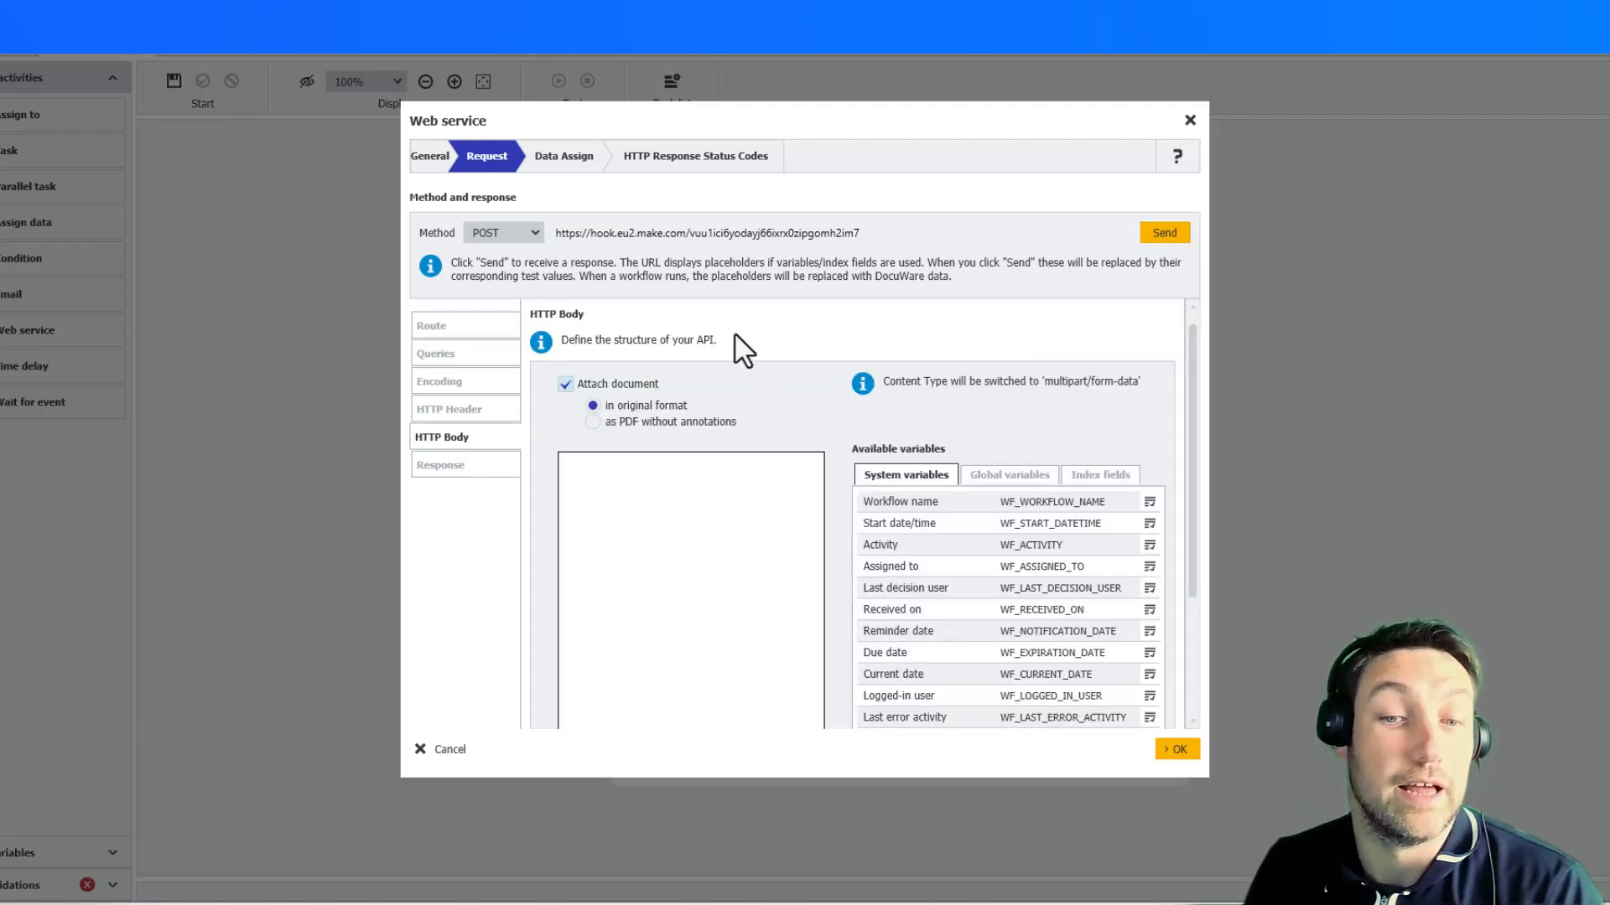
- Switch to Make and start redetermining the data structure of the Get File webhook
mouse_move(696, 868)
click(804, 860)
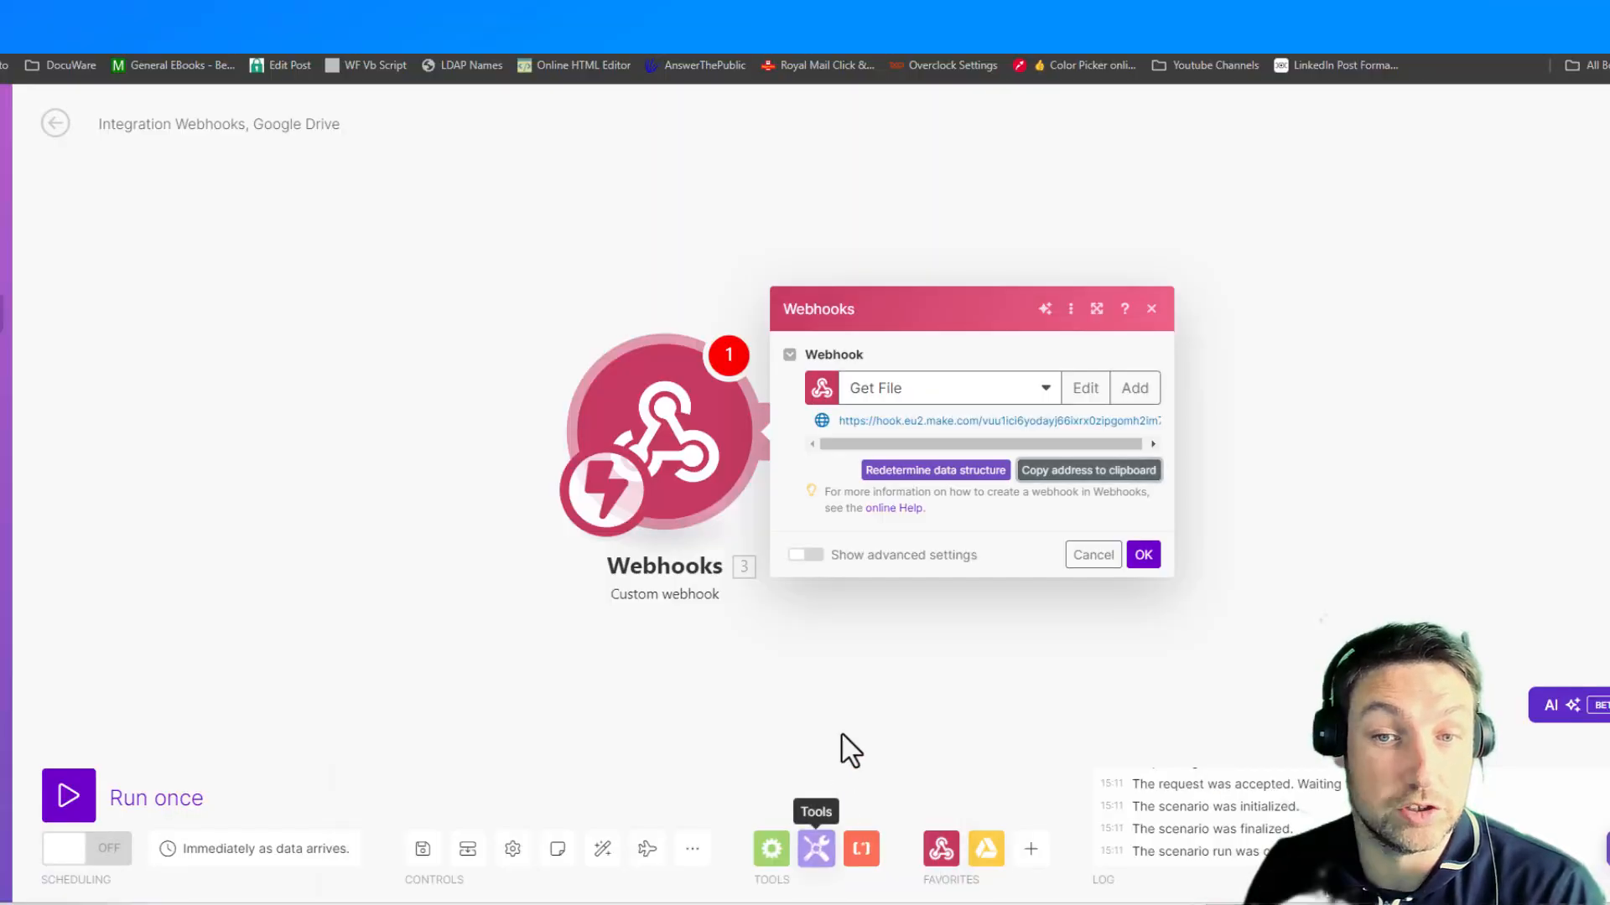
click(939, 479)
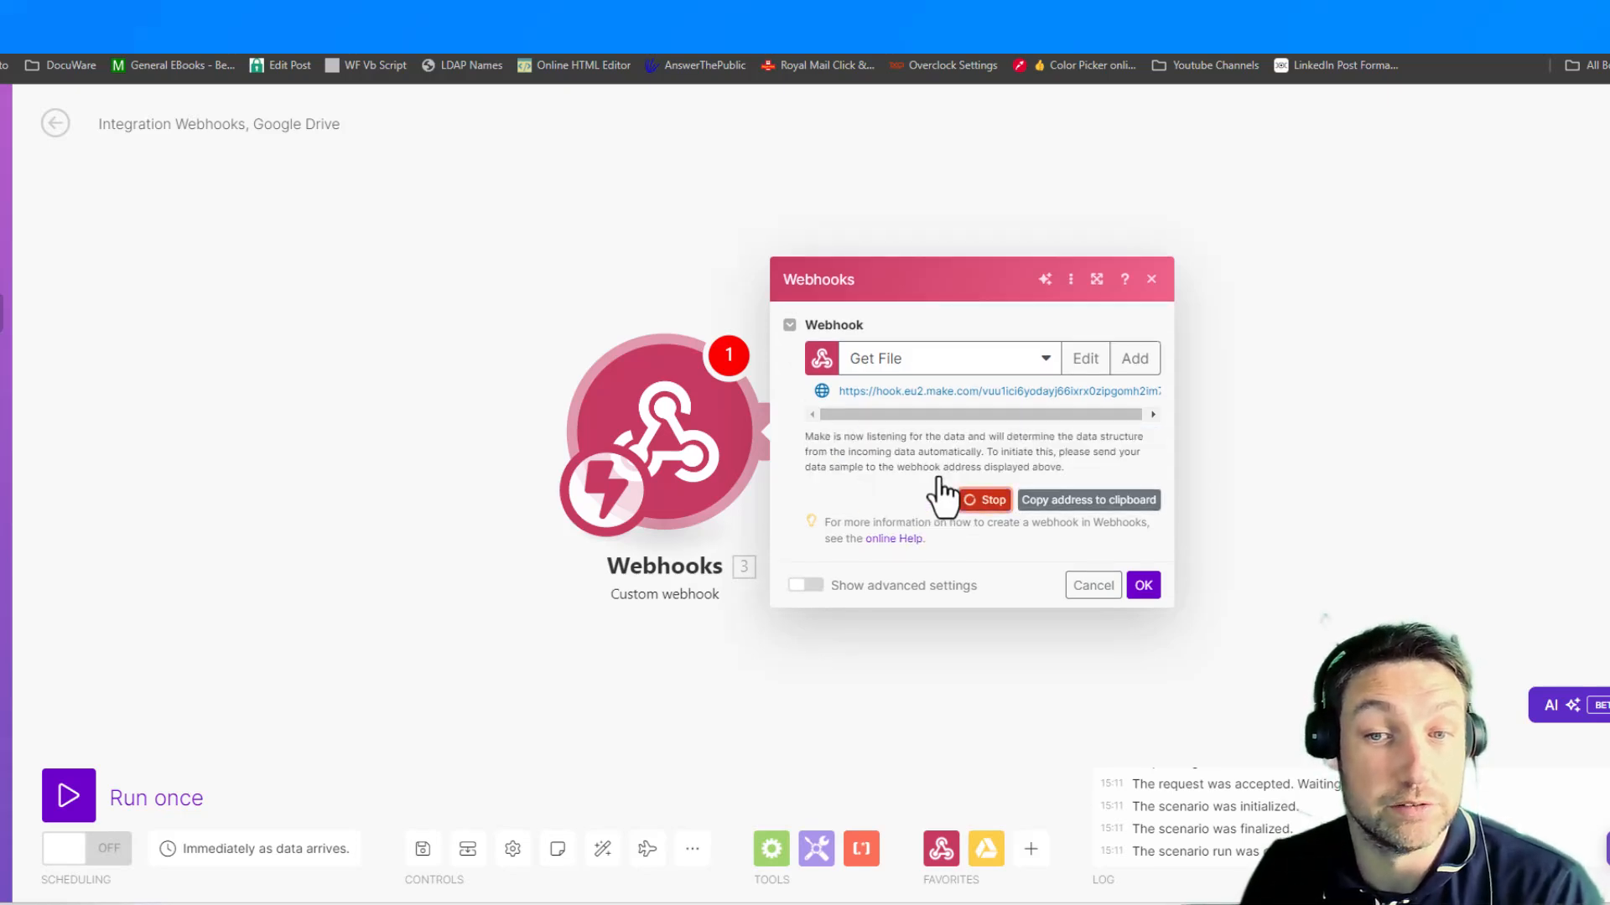
- Switch to Workflow Designer and send the POST request with the attached document as the webhook's data sample
mouse_move(1127, 899)
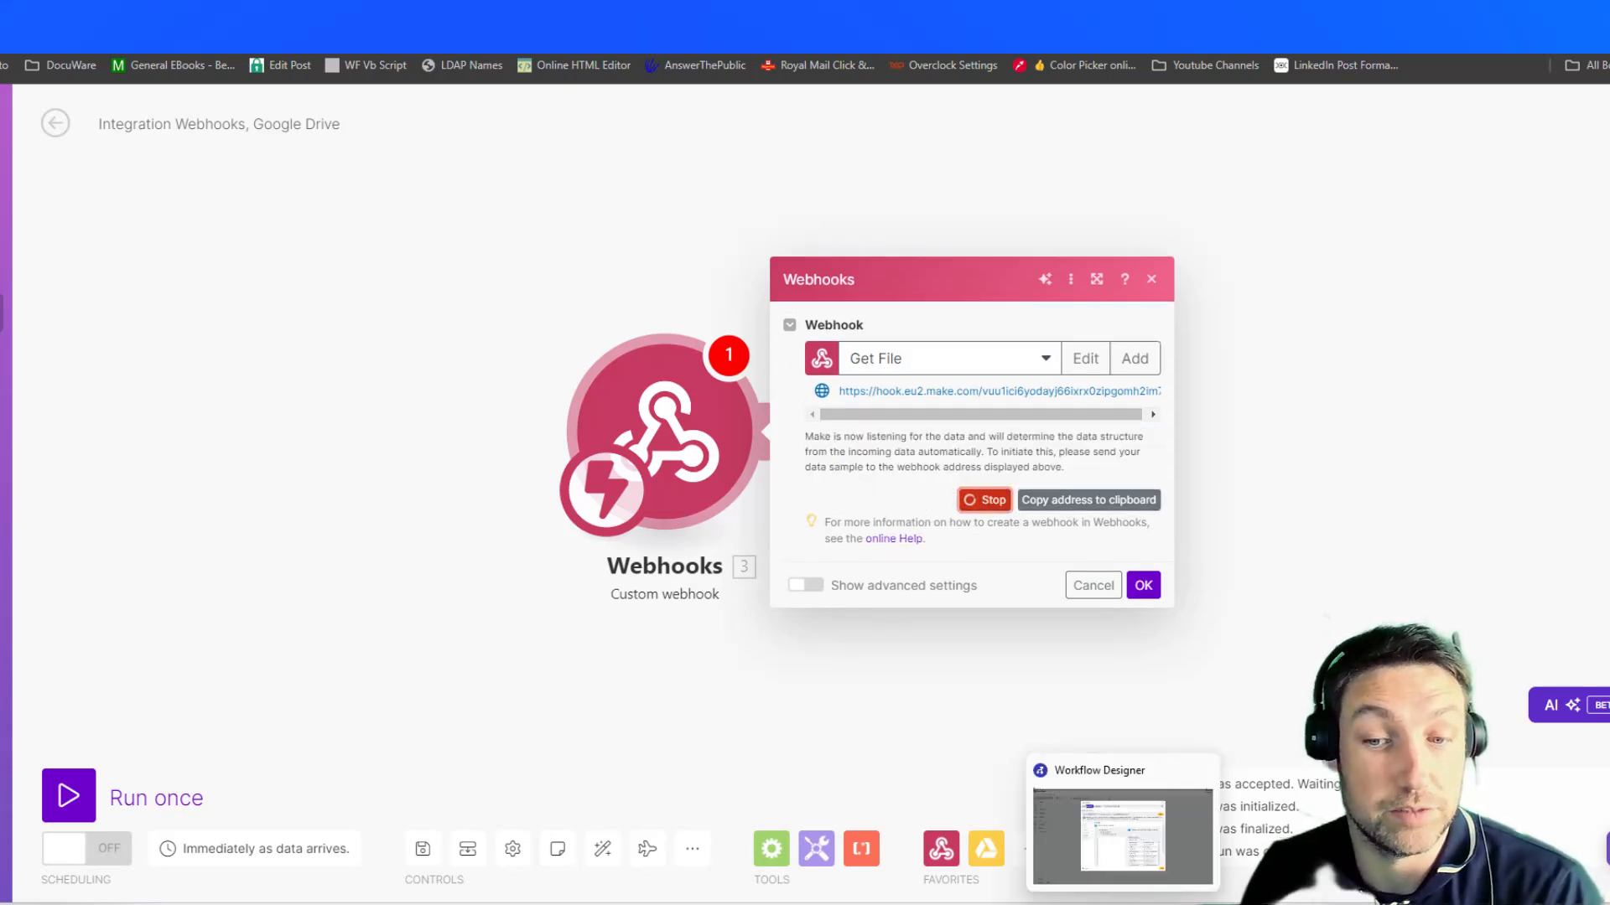
click(1123, 847)
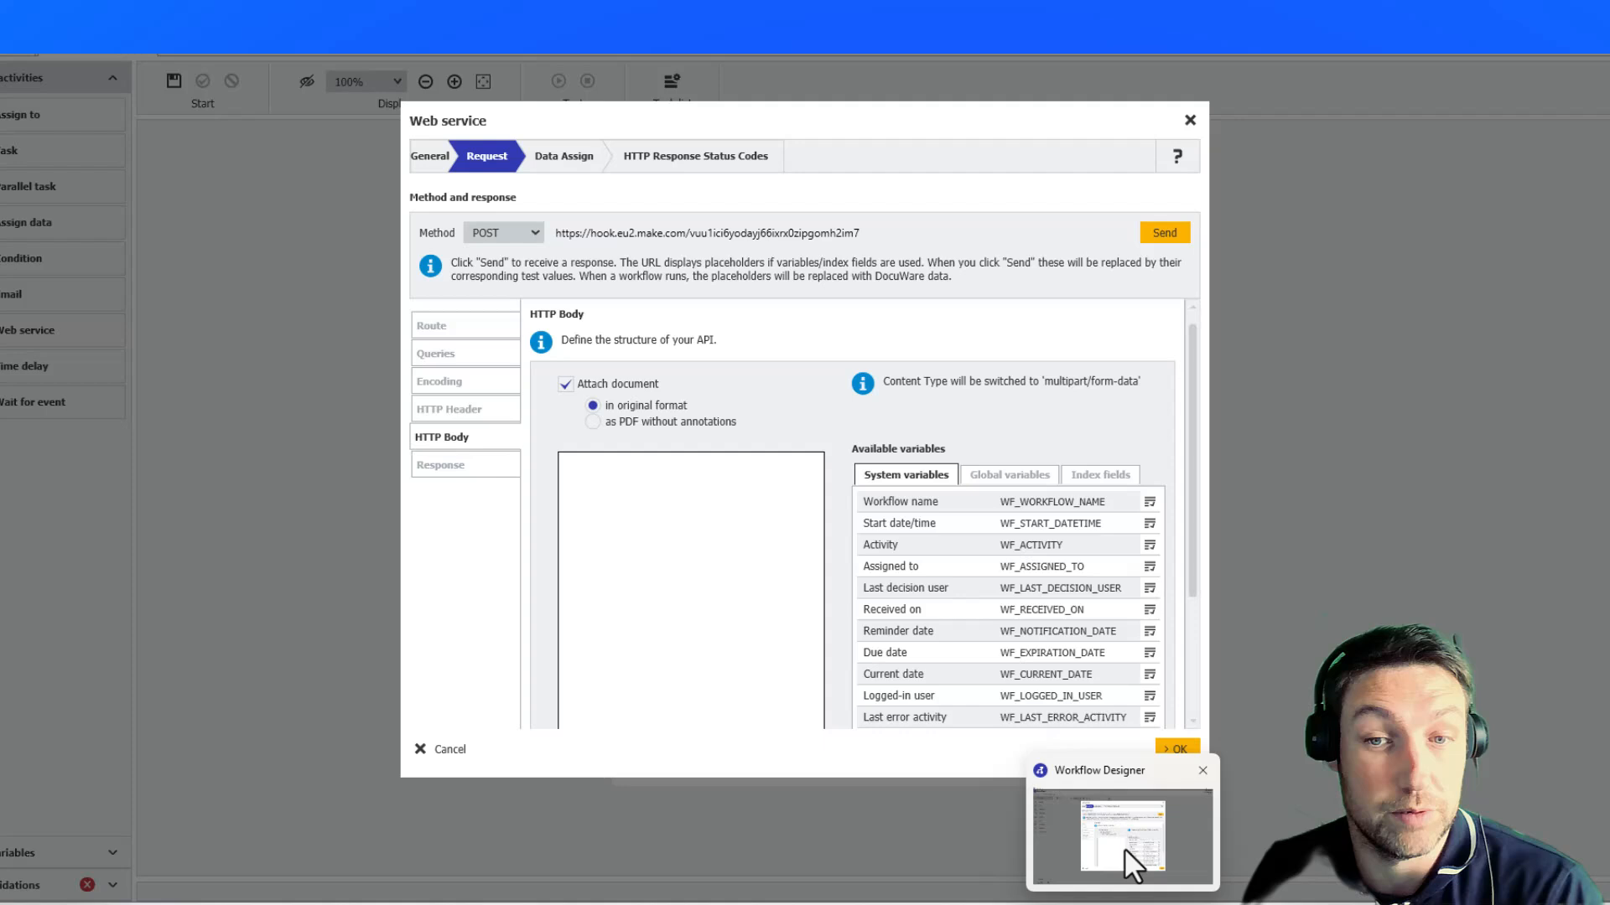
click(1173, 239)
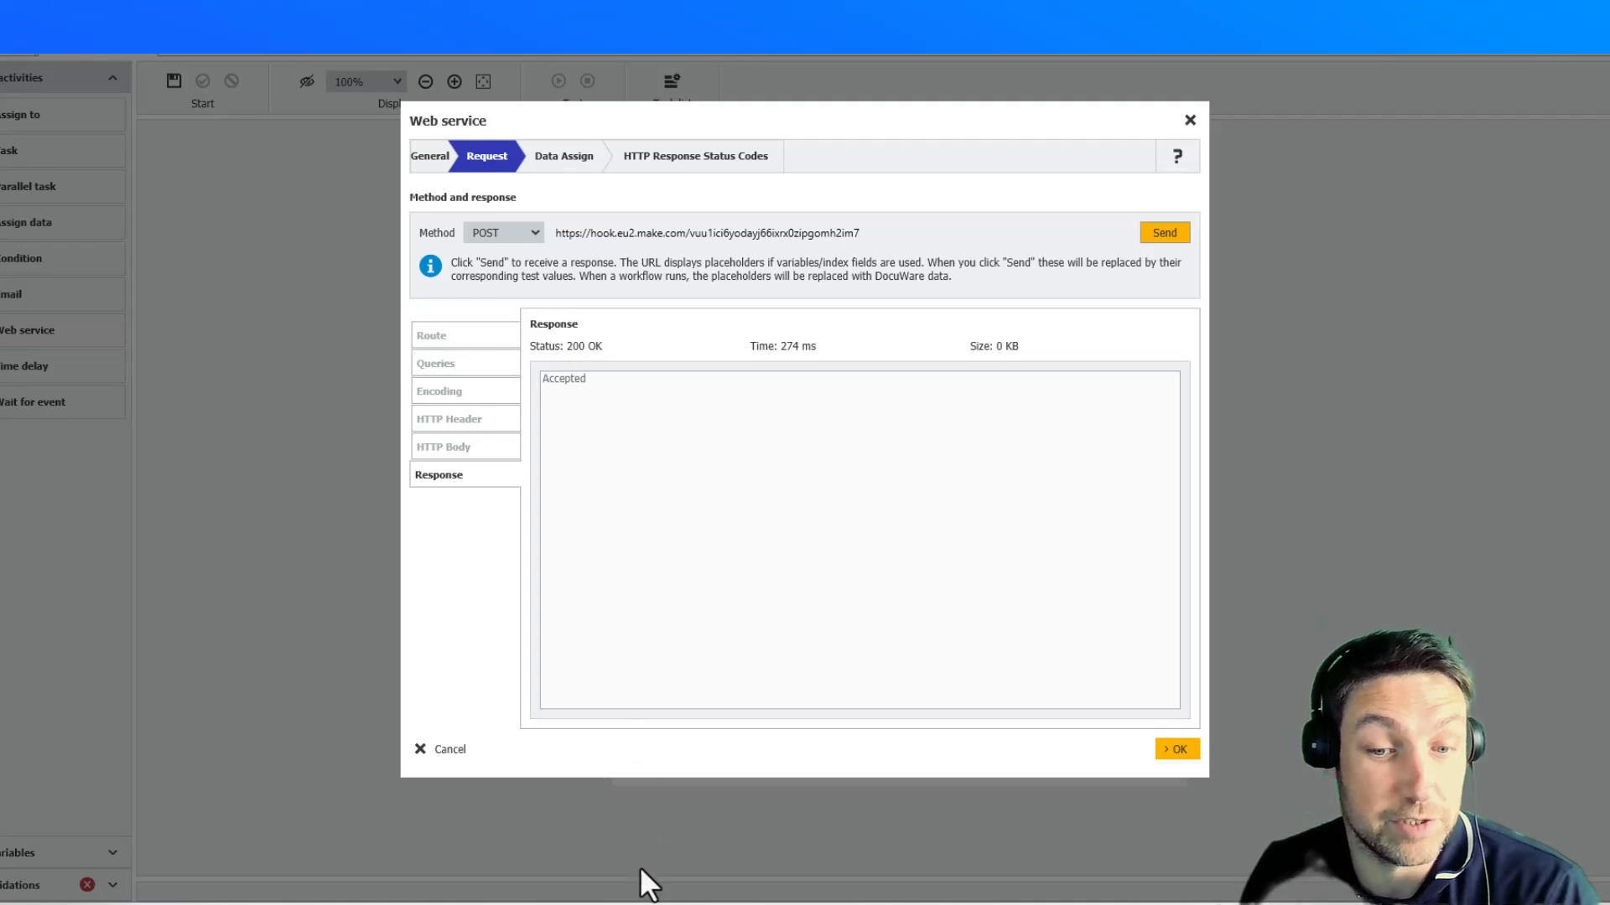
- Return to Make and accept the Get File webhook's settings
mouse_move(643, 877)
click(809, 872)
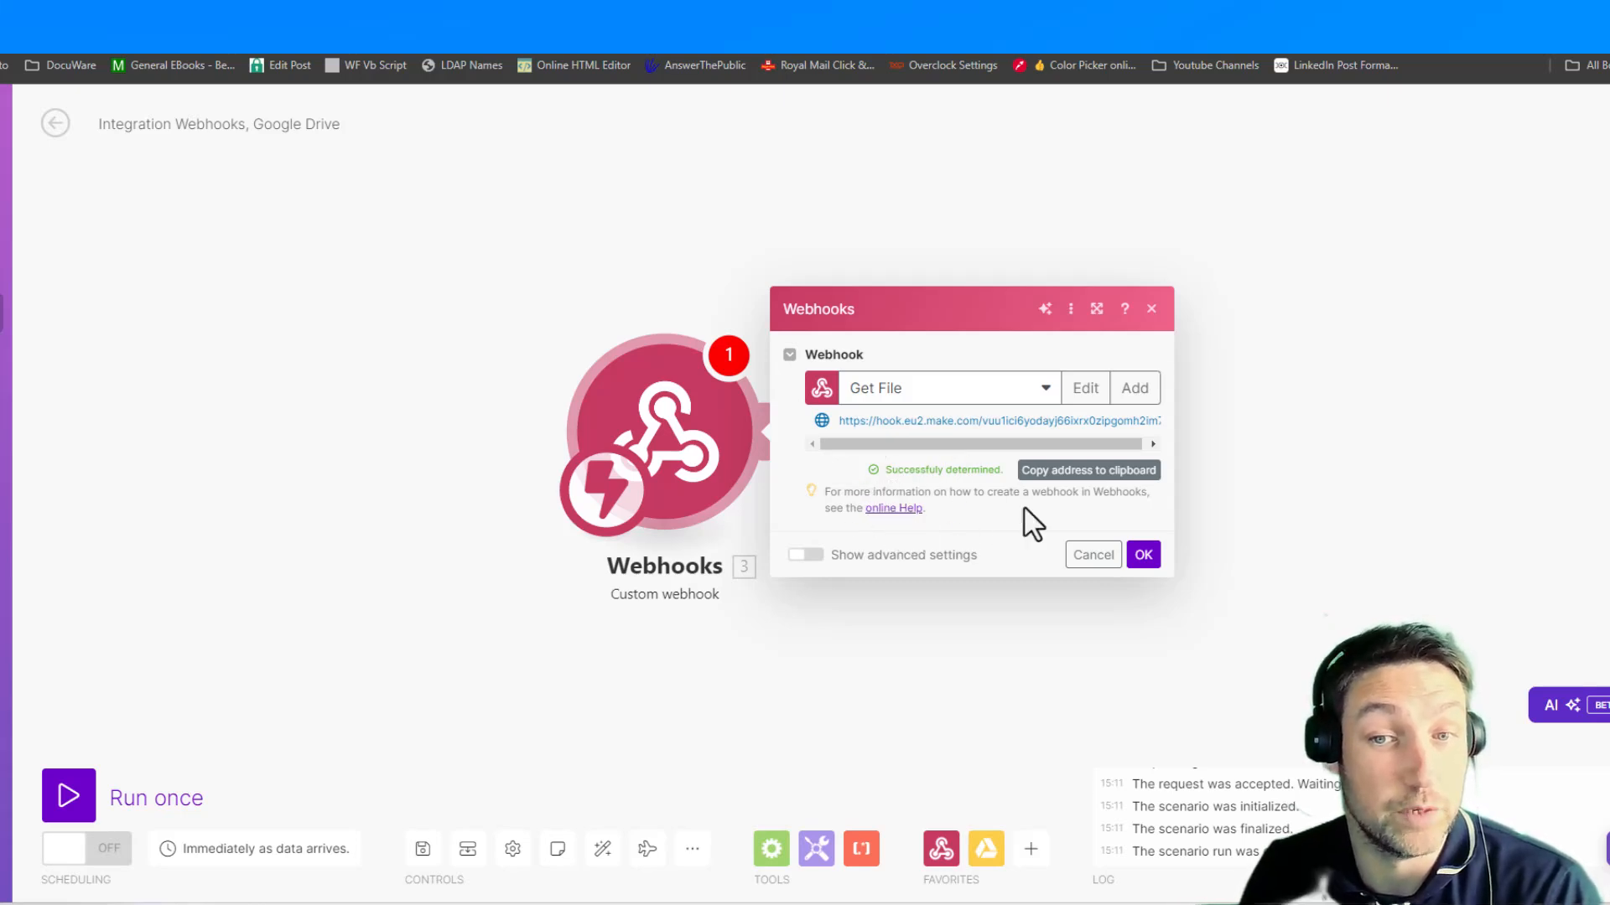
click(1143, 556)
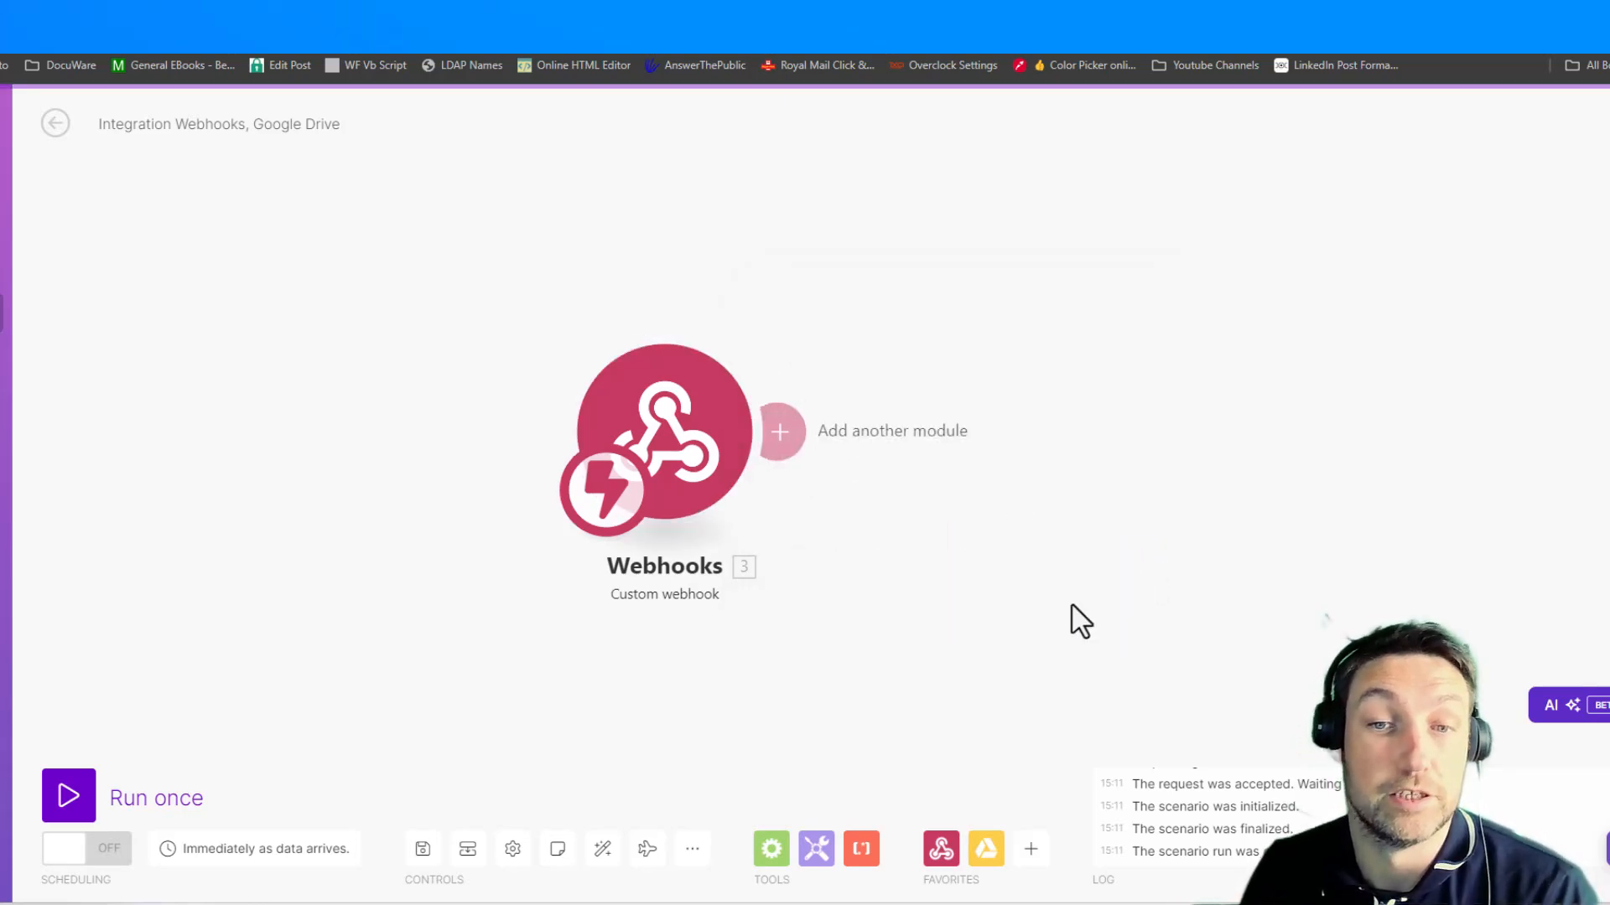
- Add a Google Drive Upload a File module after the custom webhook
click(986, 847)
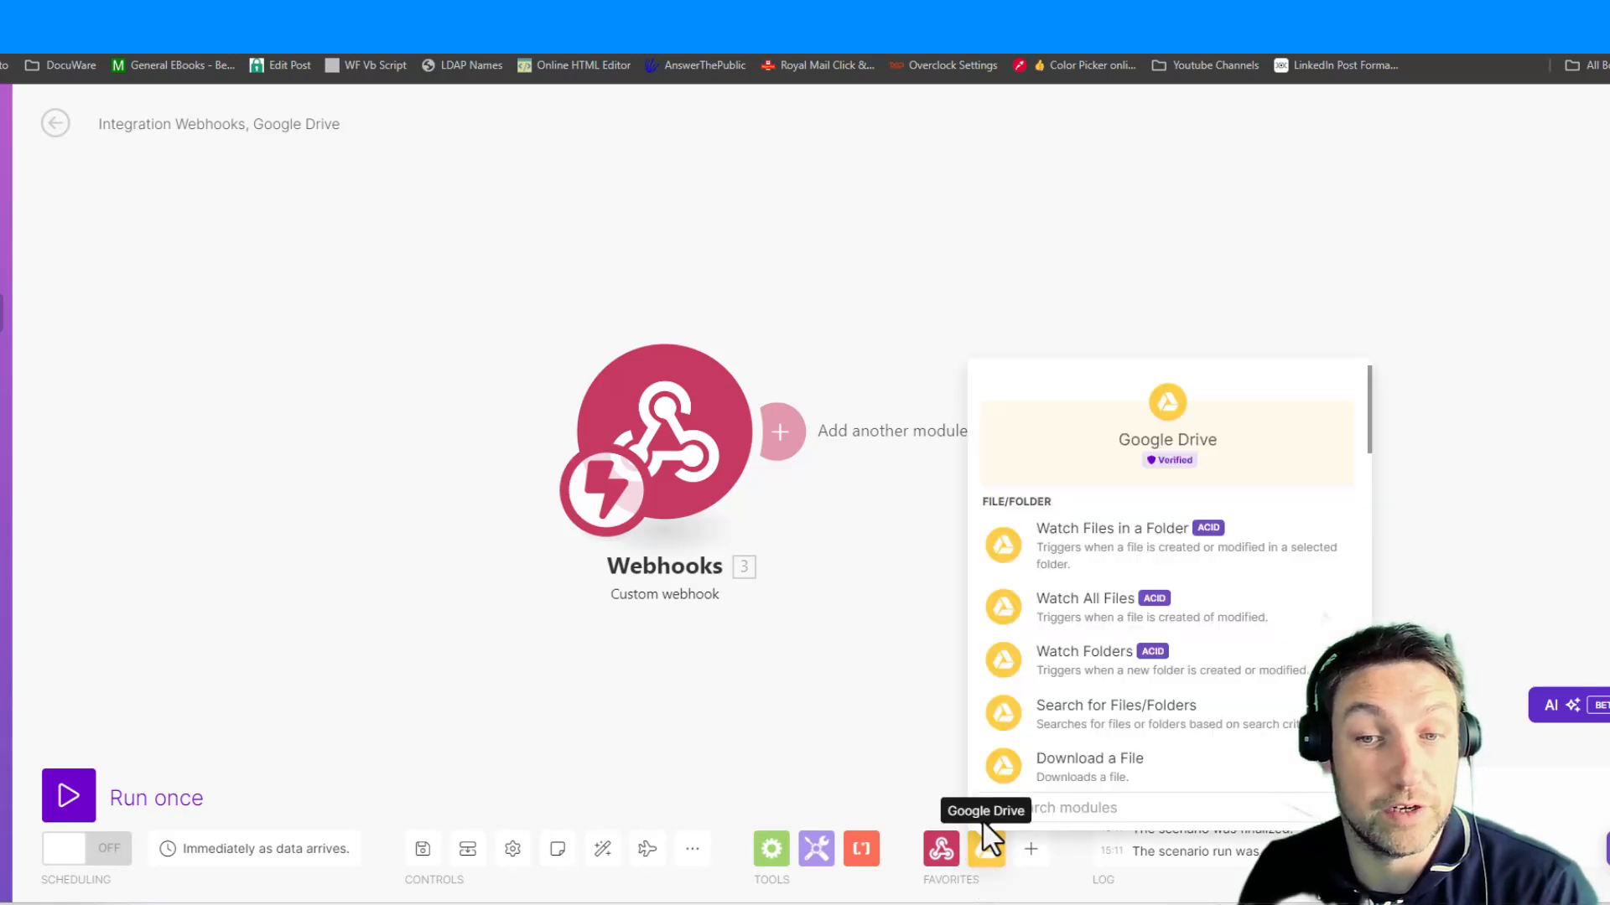
scroll(1119, 612, down, 2)
scroll(1140, 587, down, 4)
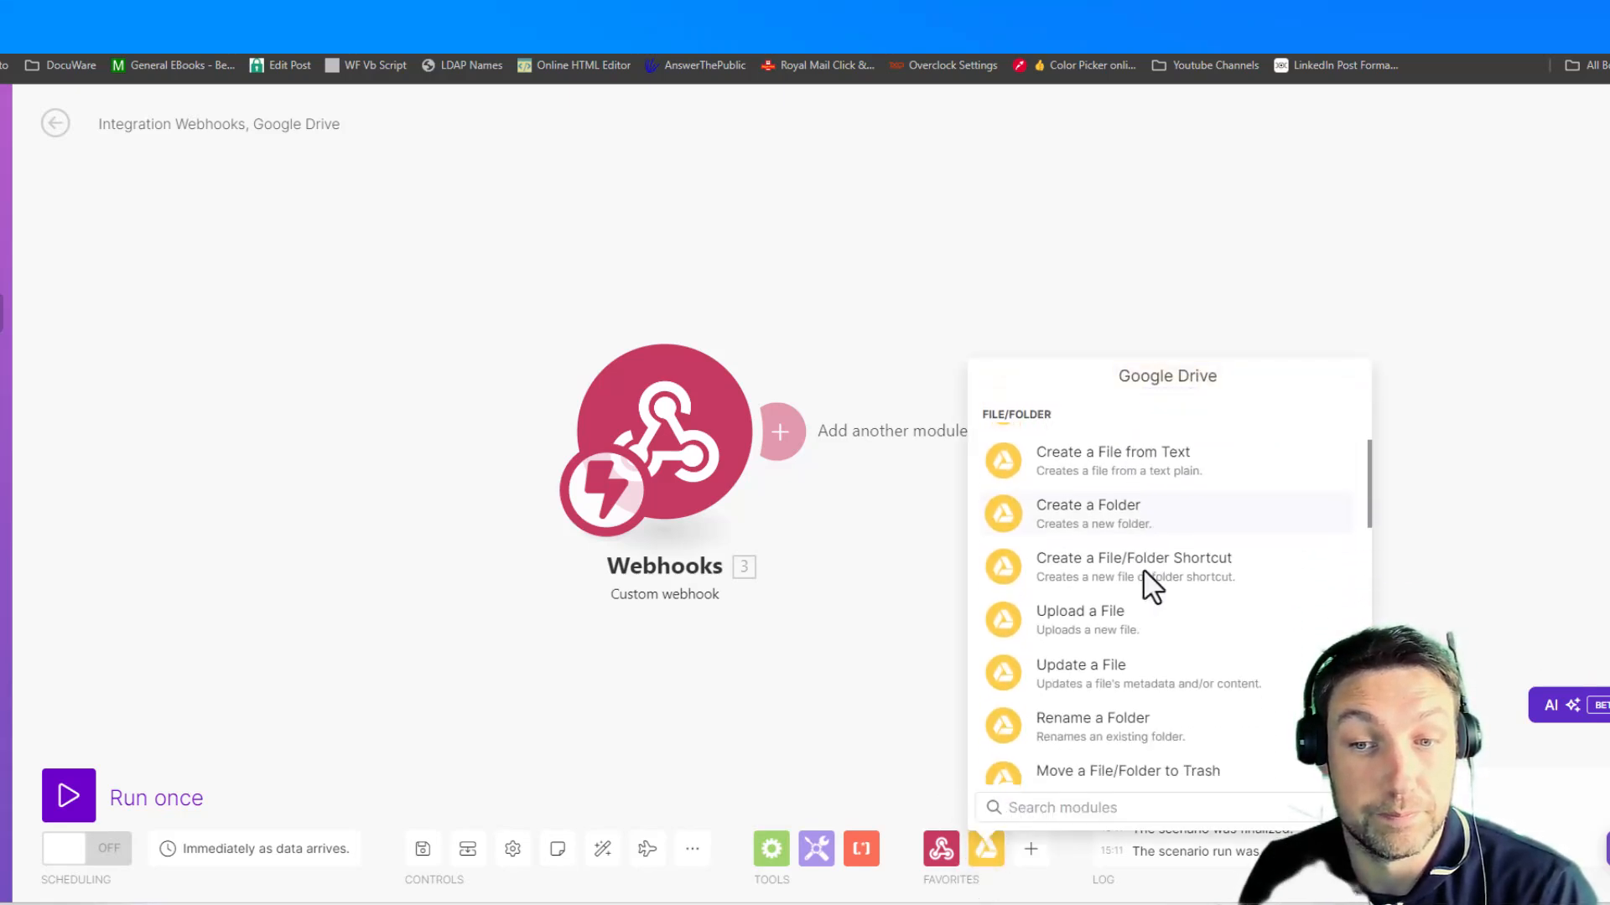
click(1108, 541)
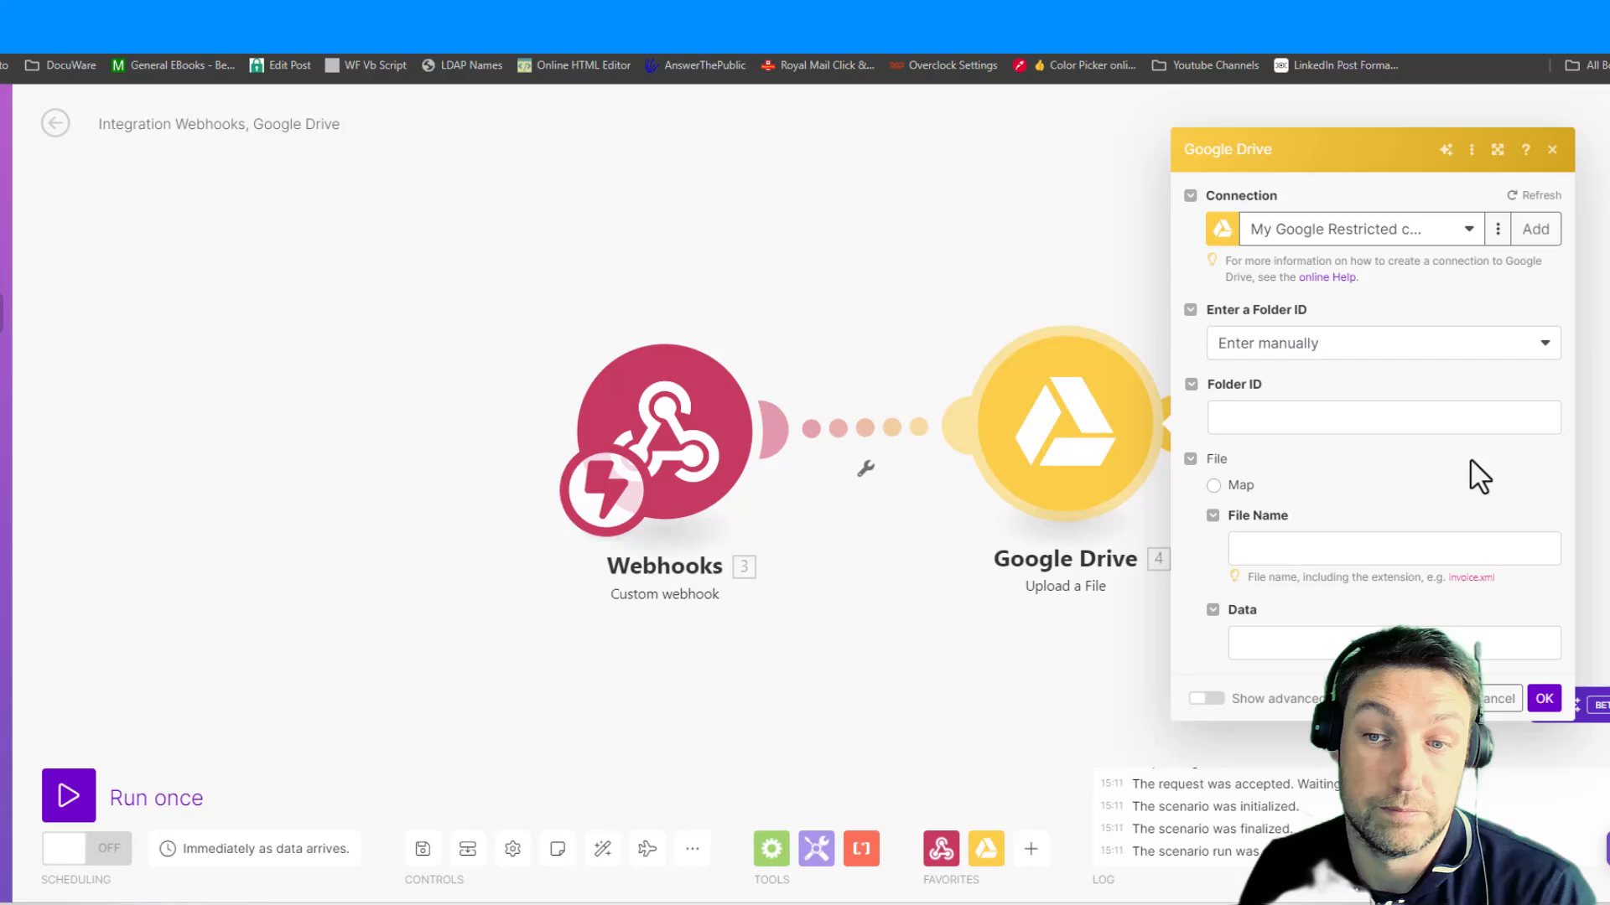
- Set the upload's folder ID to be selected from the list and choose the Youtube folder in My Drive
click(1324, 417)
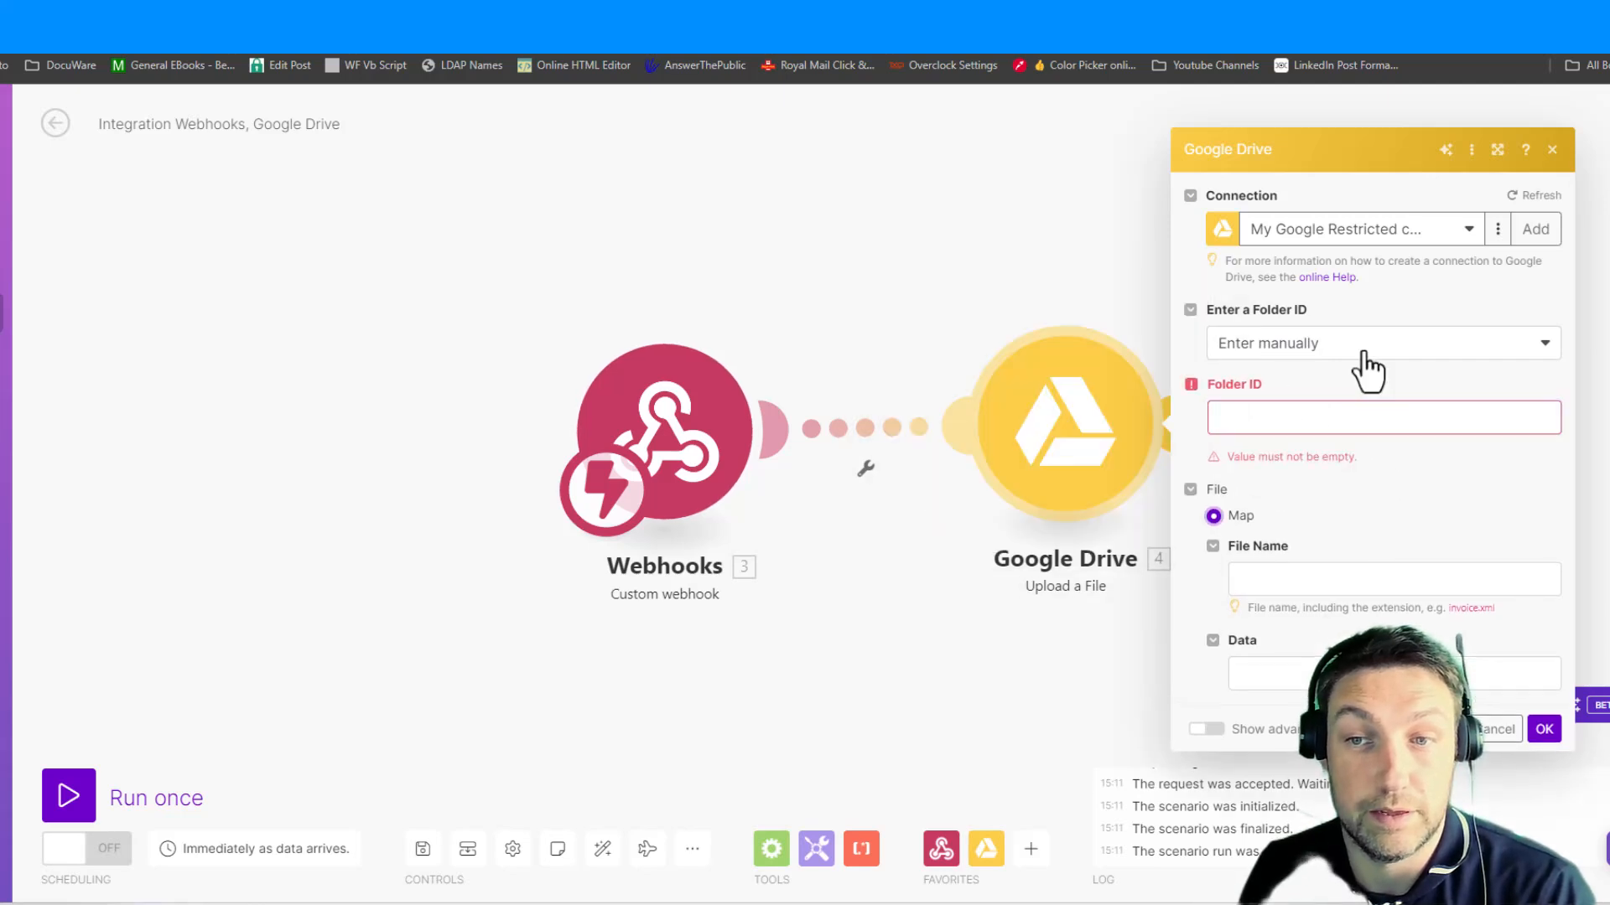
click(1358, 353)
click(1311, 409)
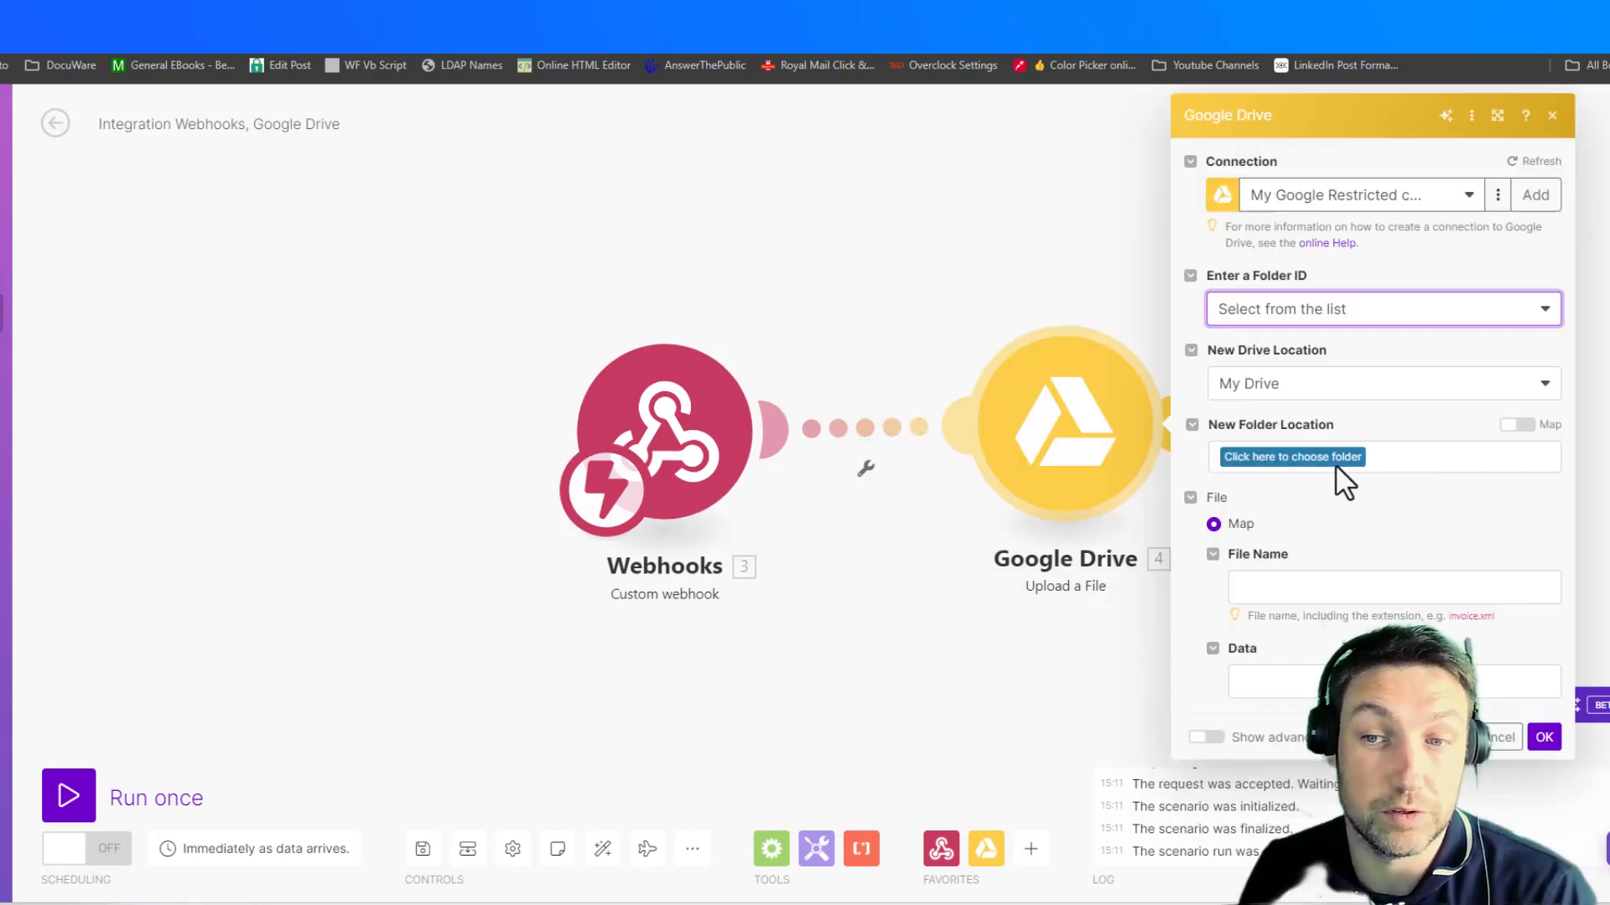
click(1335, 465)
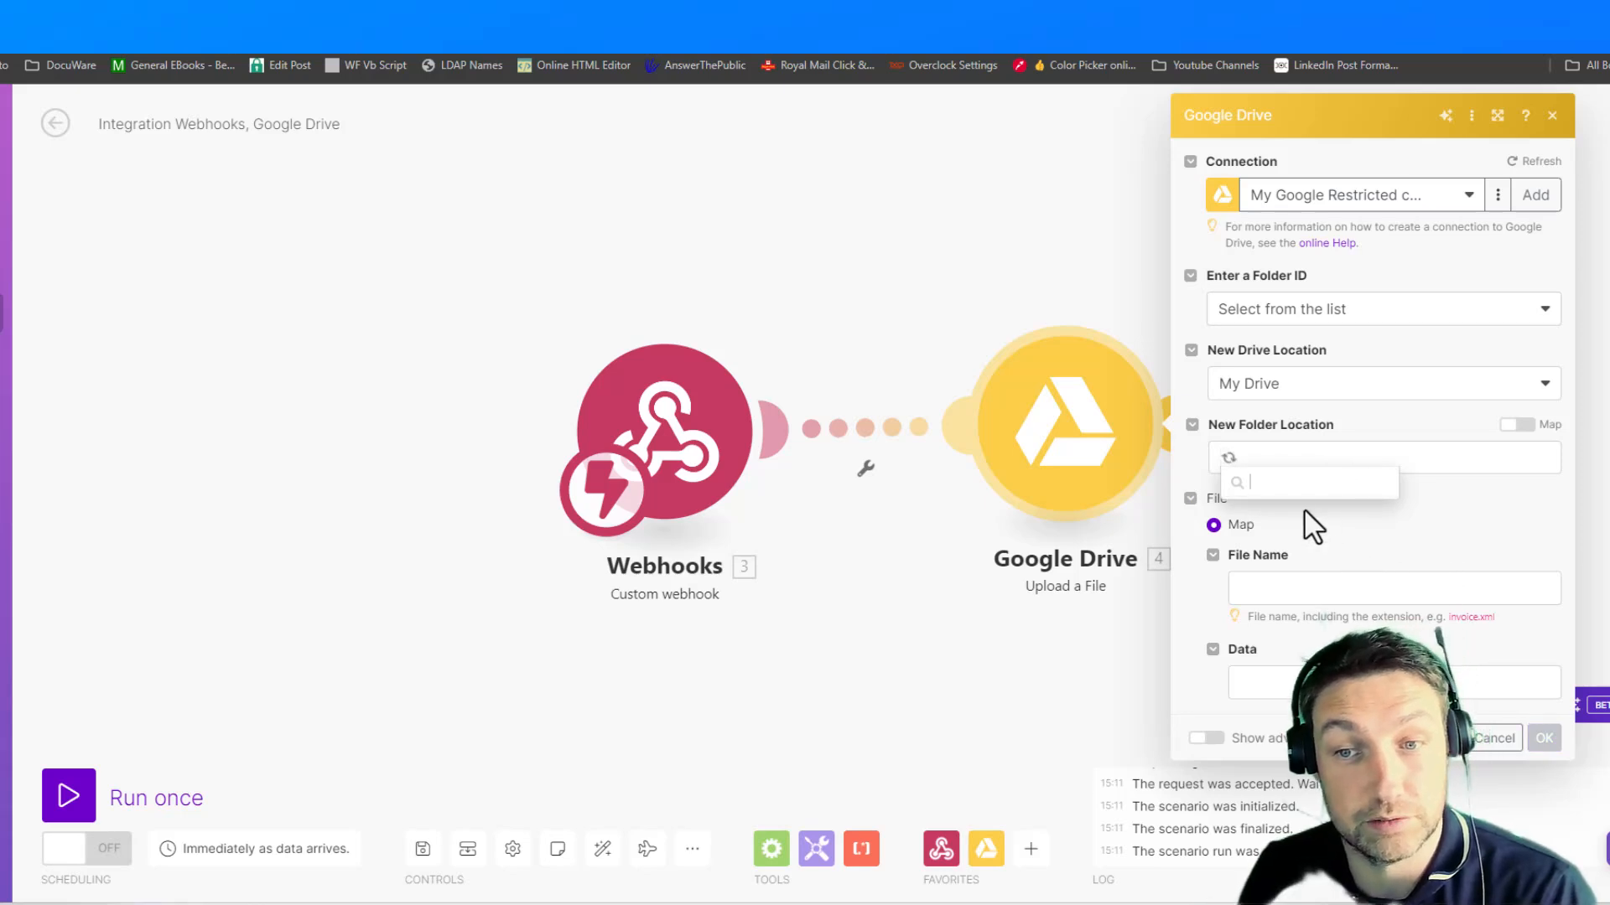
click(1275, 513)
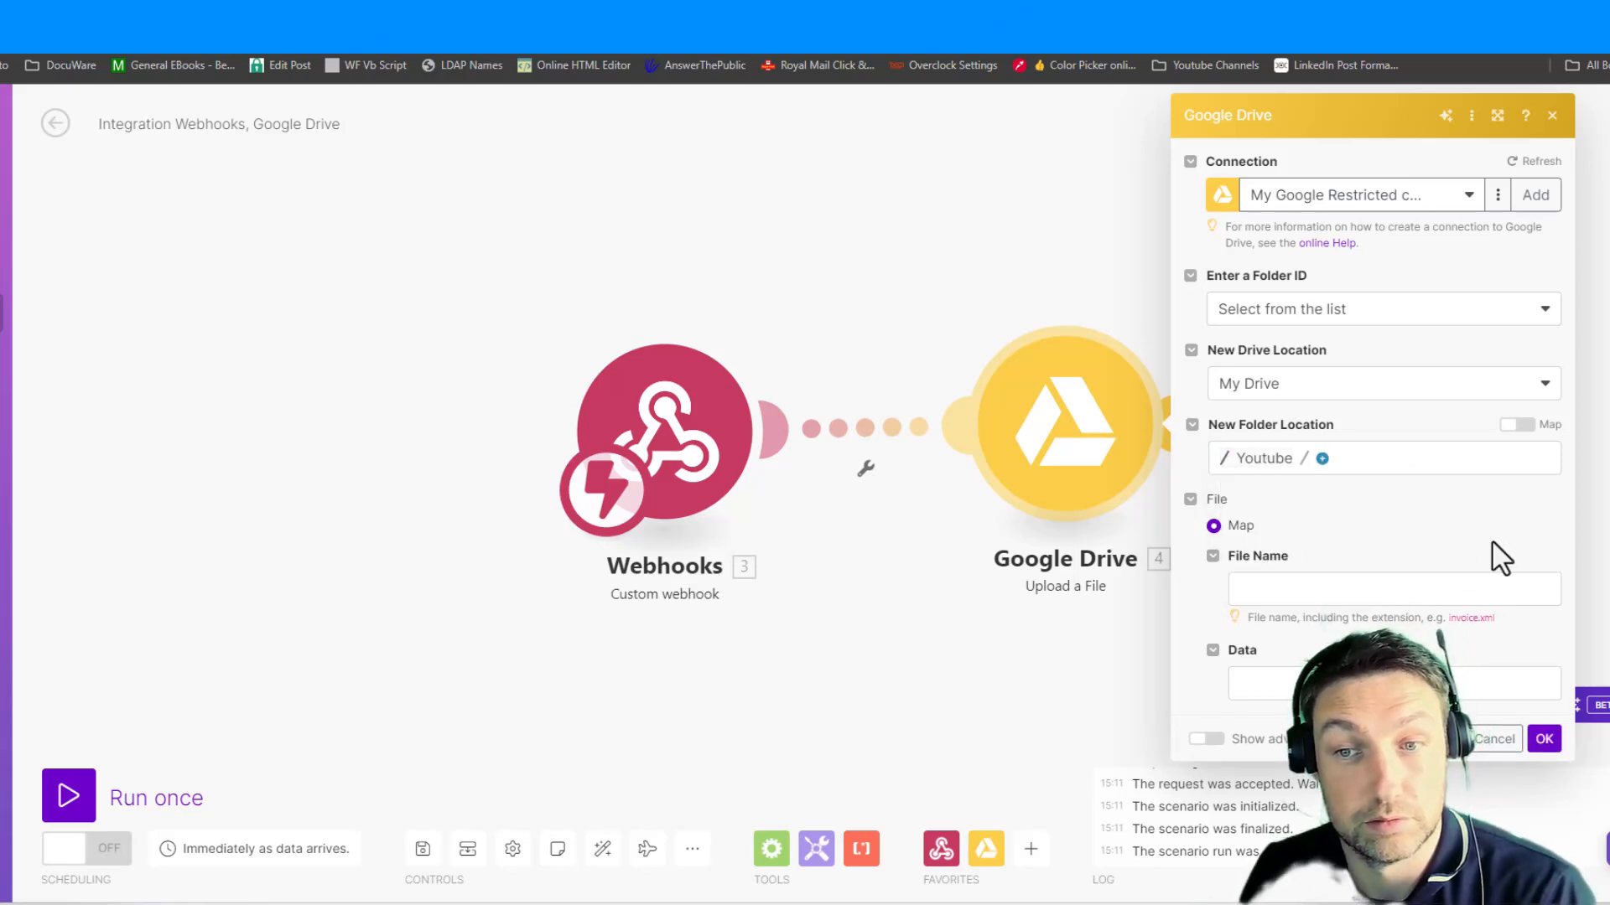
- Map the webhook's file name to the upload's File Name and its file data to Data, and accept the Google Drive settings
click(1319, 585)
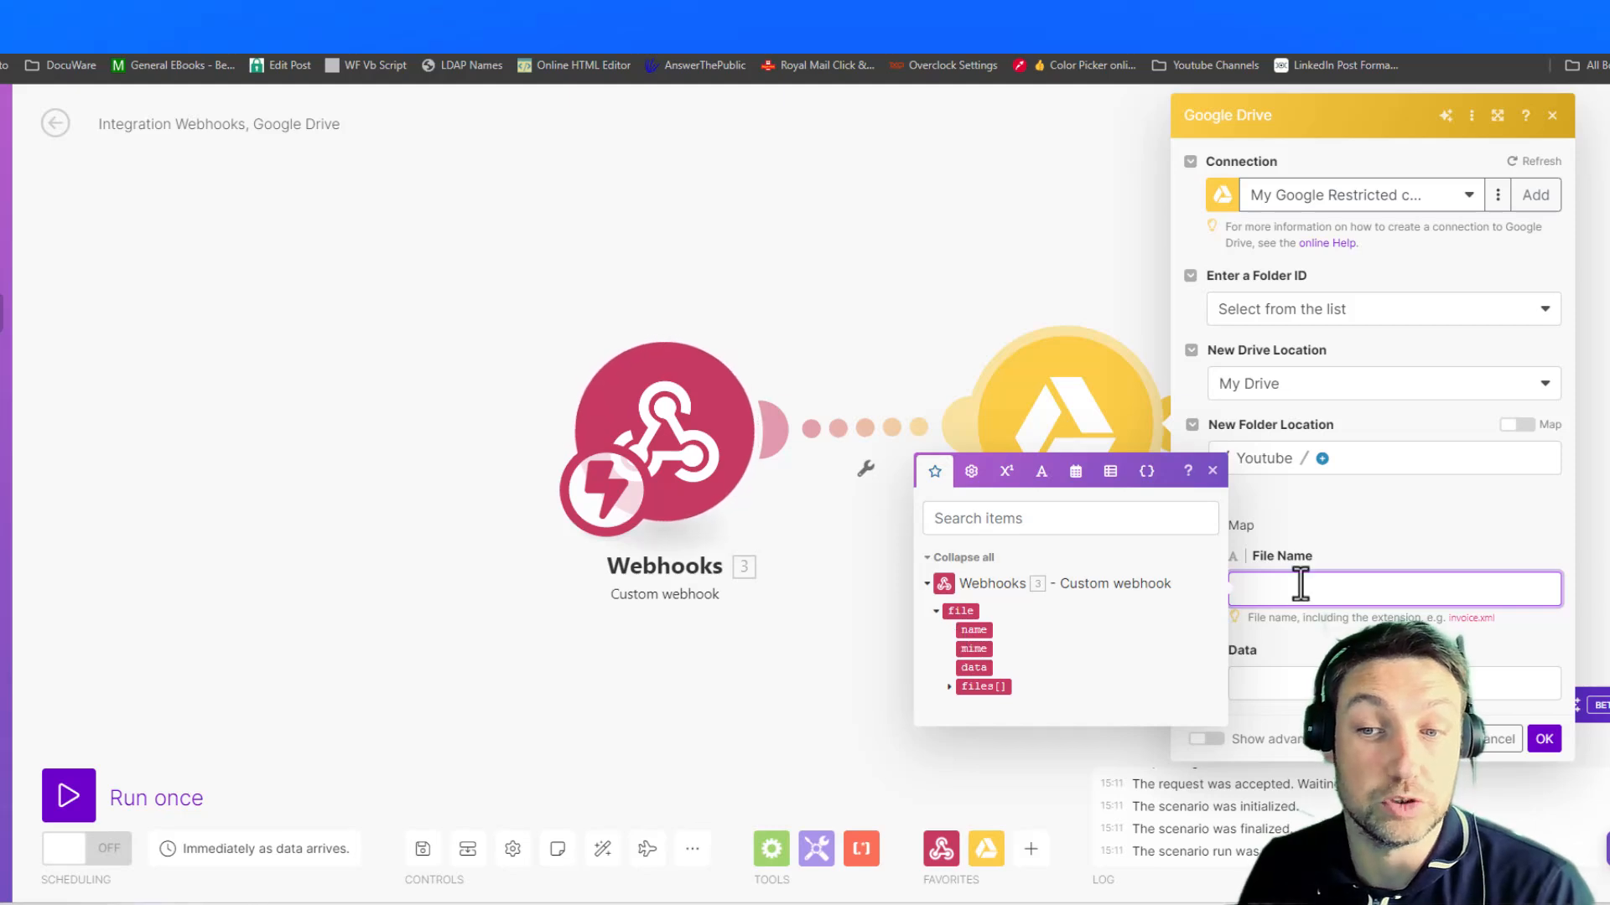
click(1241, 527)
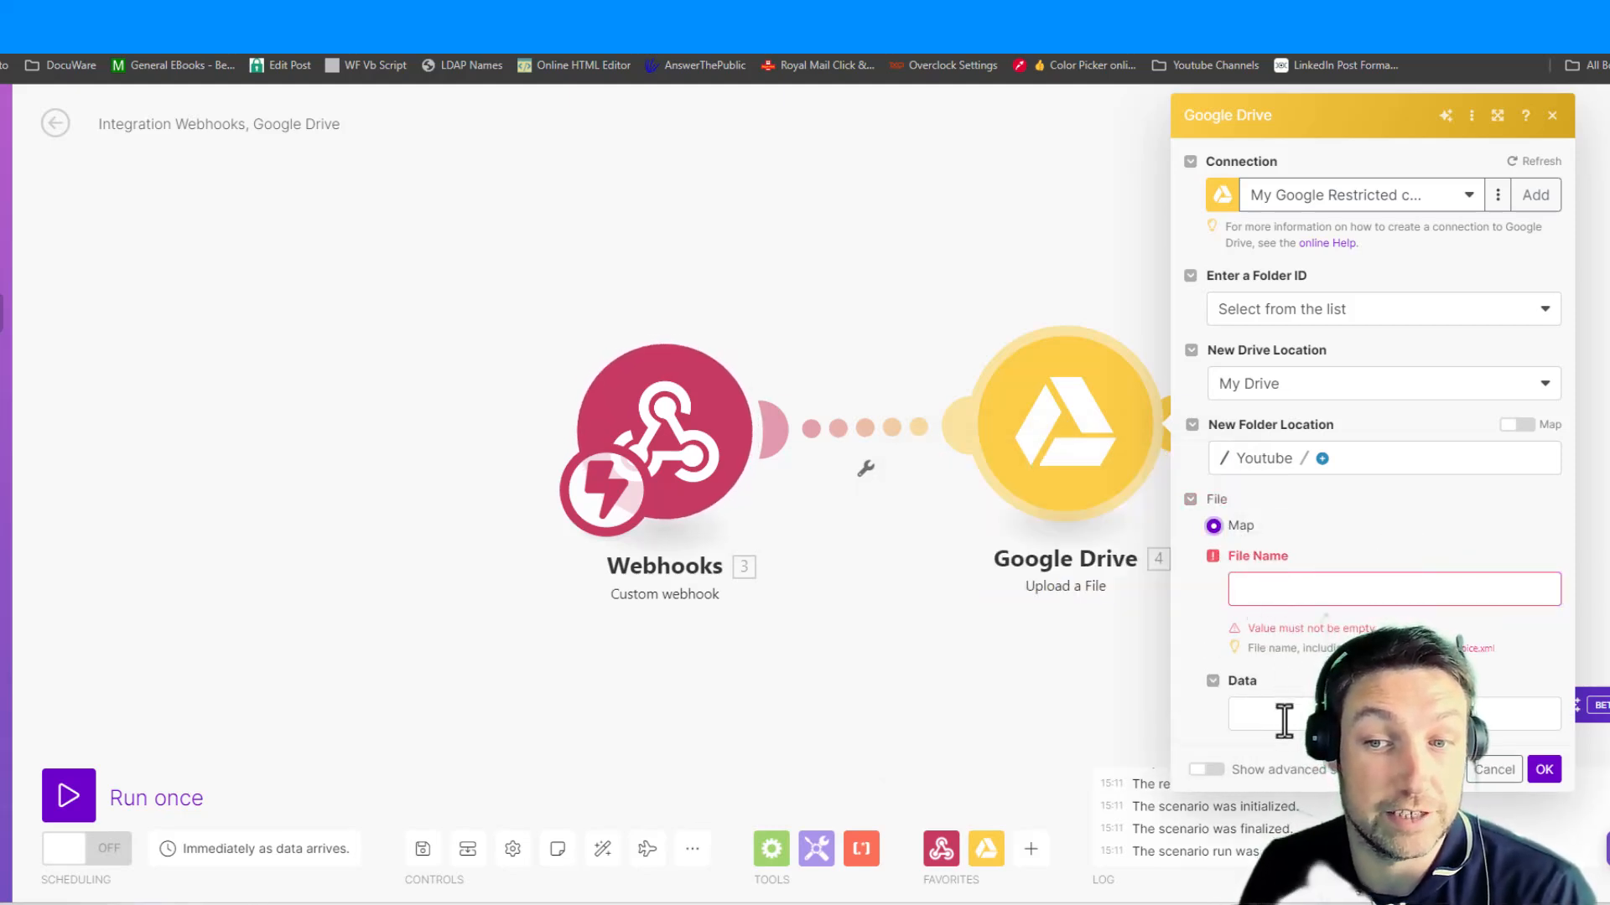
click(1275, 590)
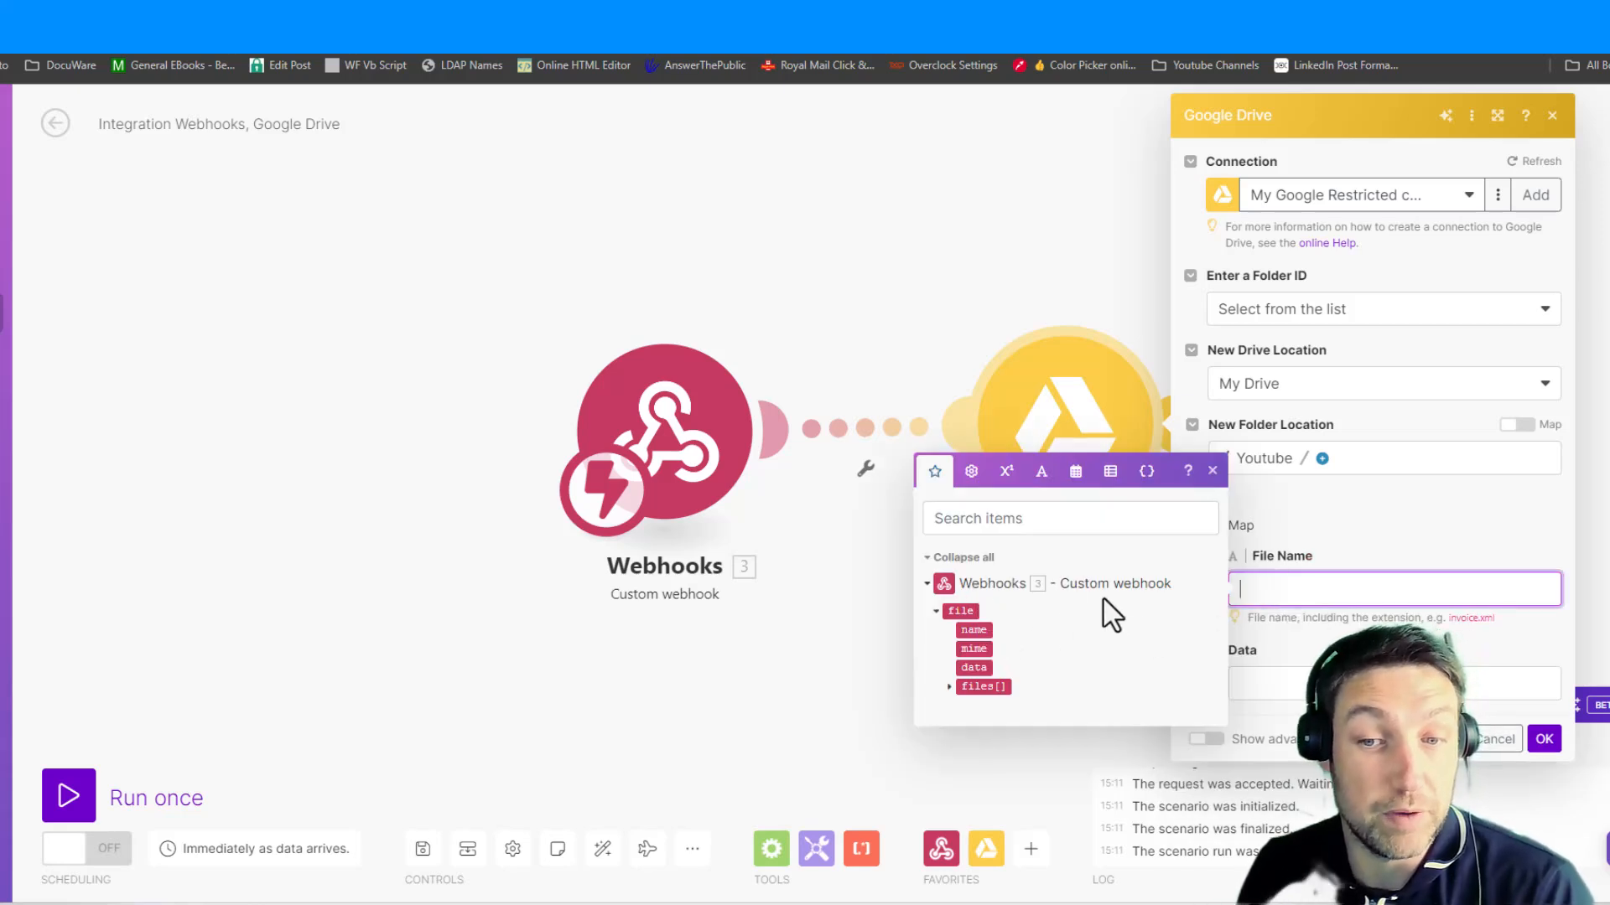
click(976, 631)
click(1249, 683)
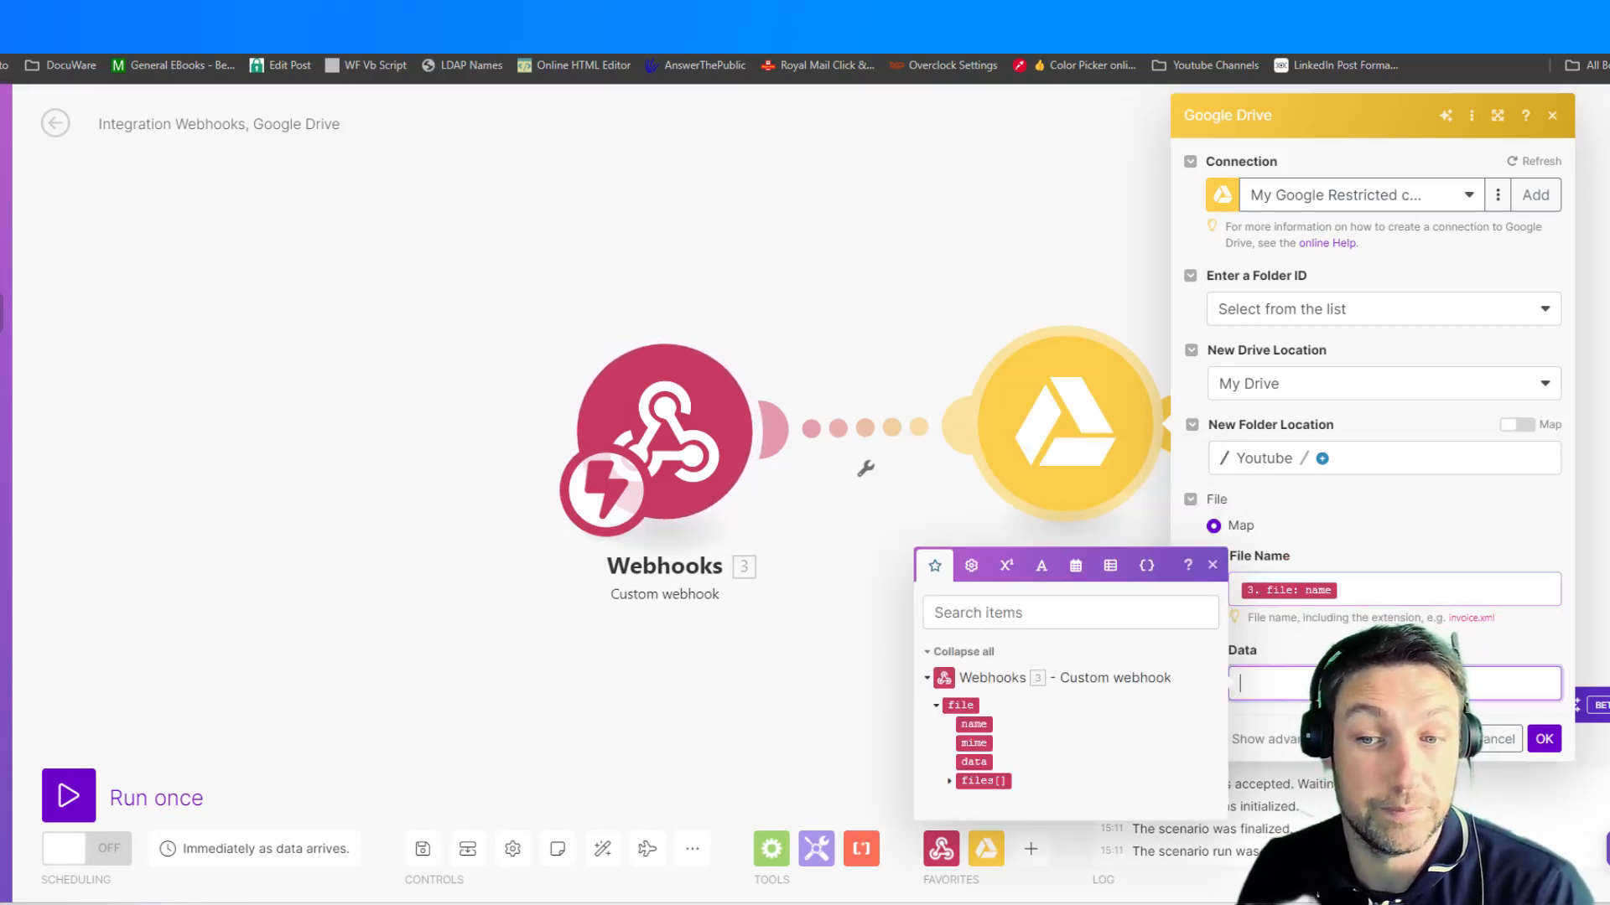
click(973, 763)
click(1396, 522)
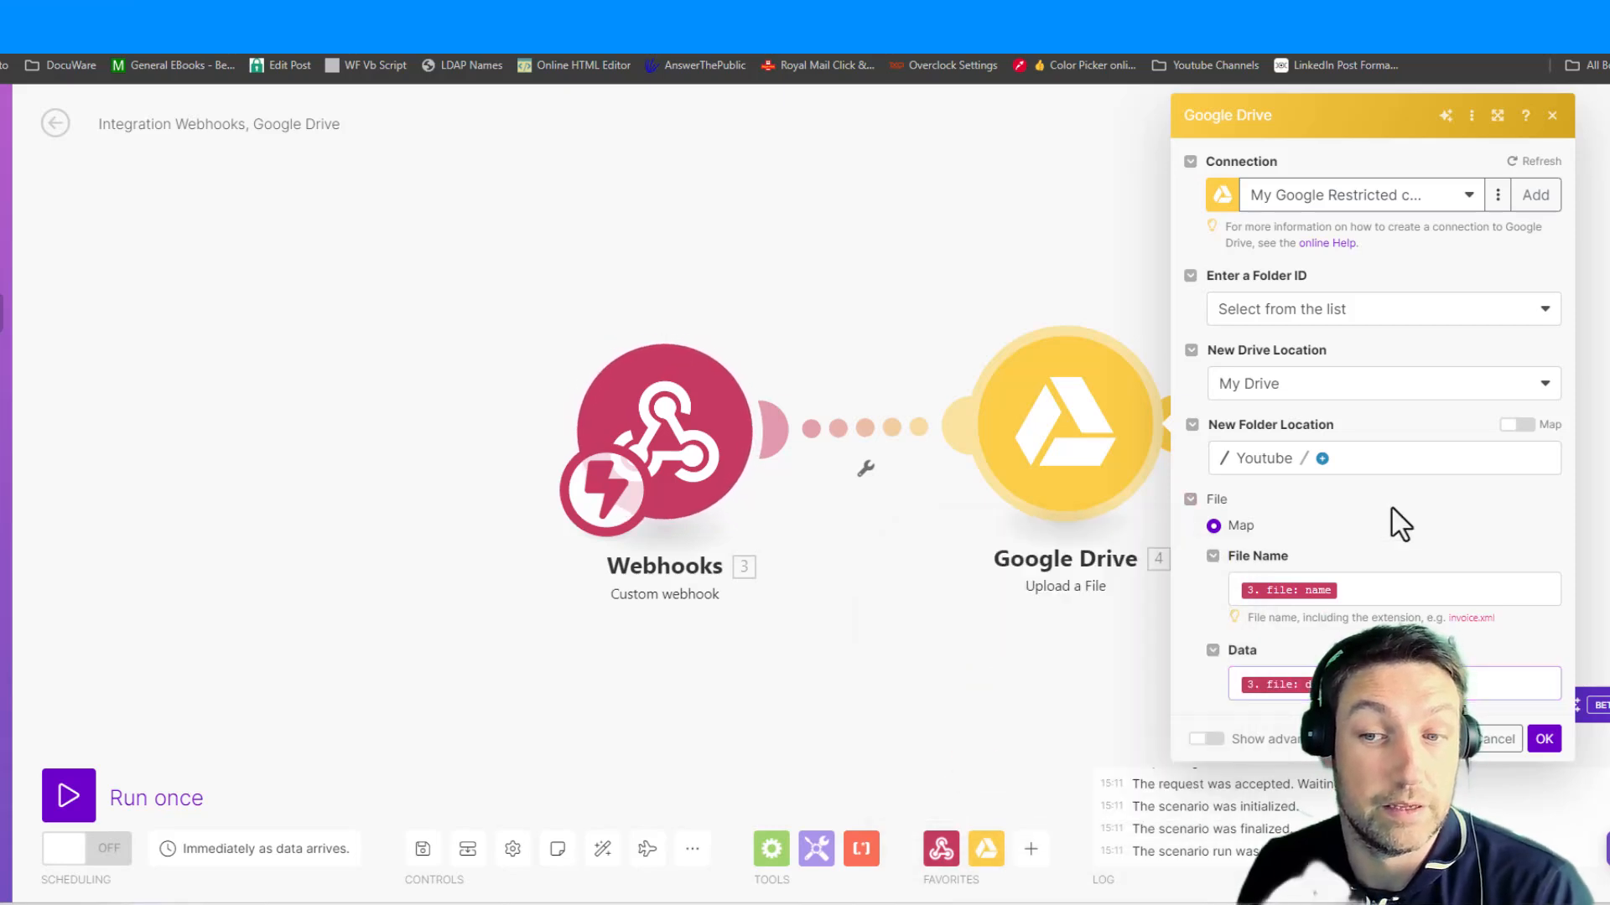
click(1534, 745)
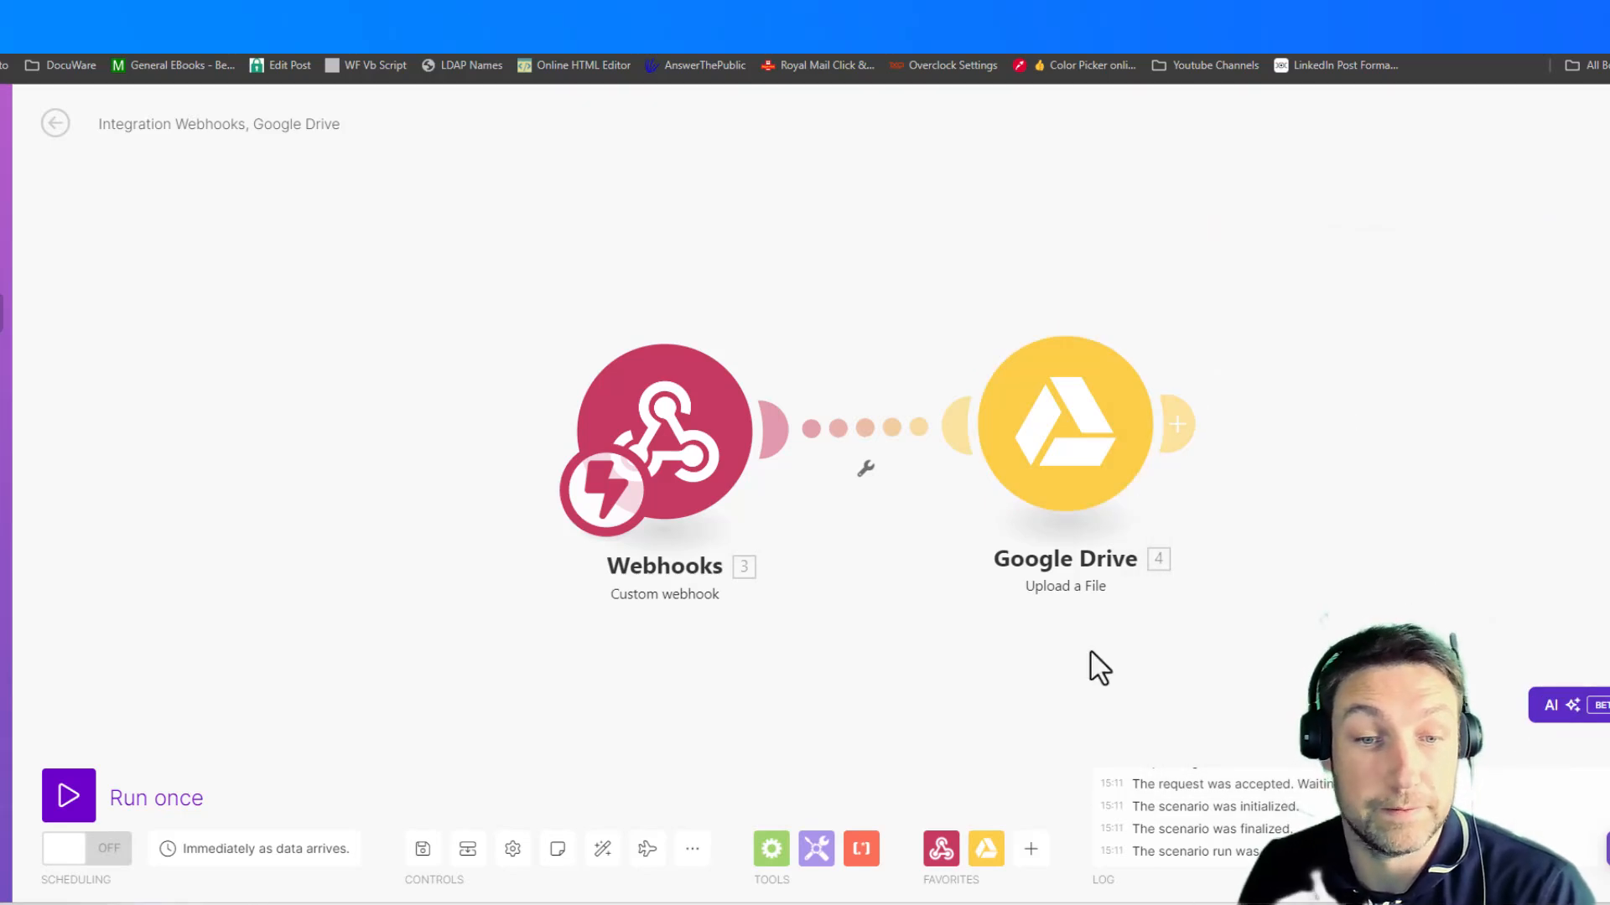
- Save and run the scenario once, waiting for new data, and switch to Workflow Designer to resend the POST request
click(422, 851)
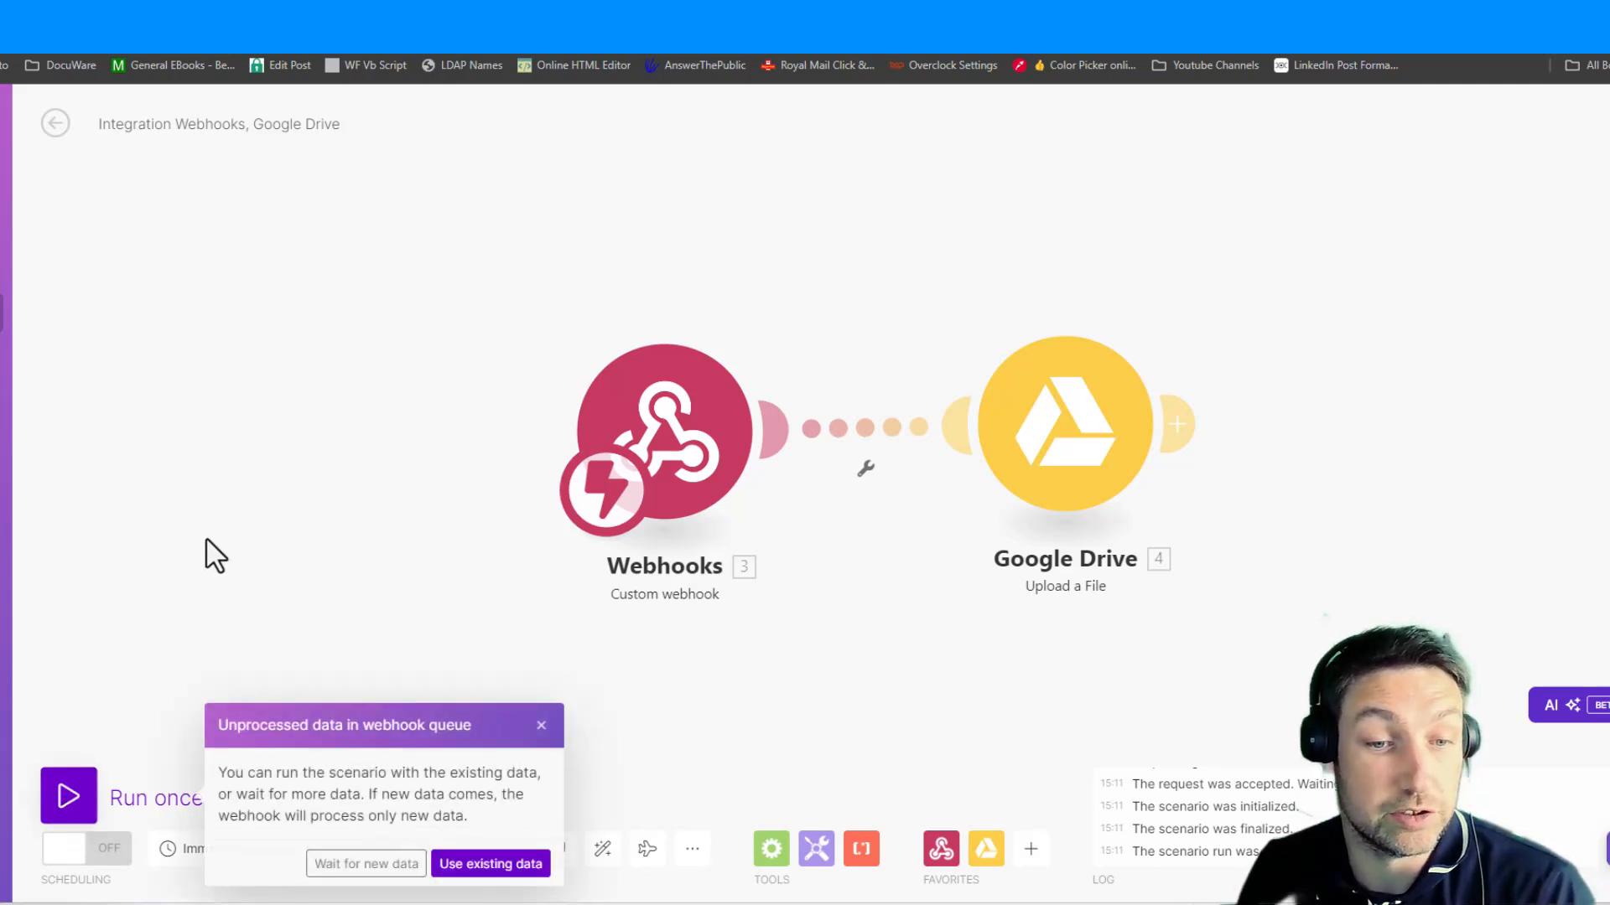
click(349, 874)
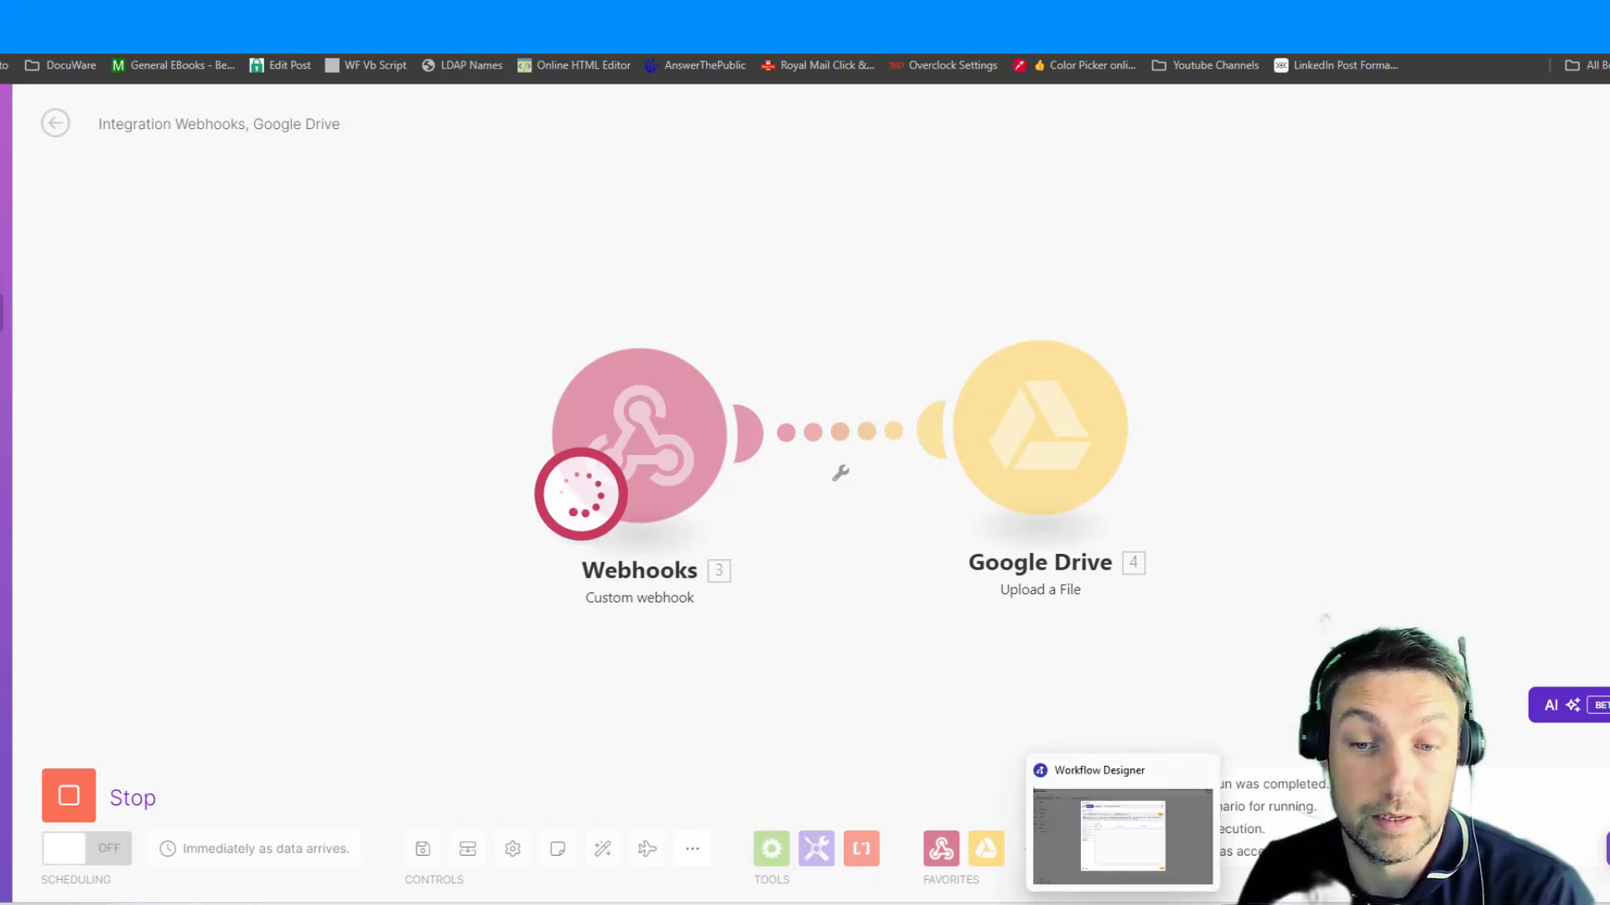
click(1103, 852)
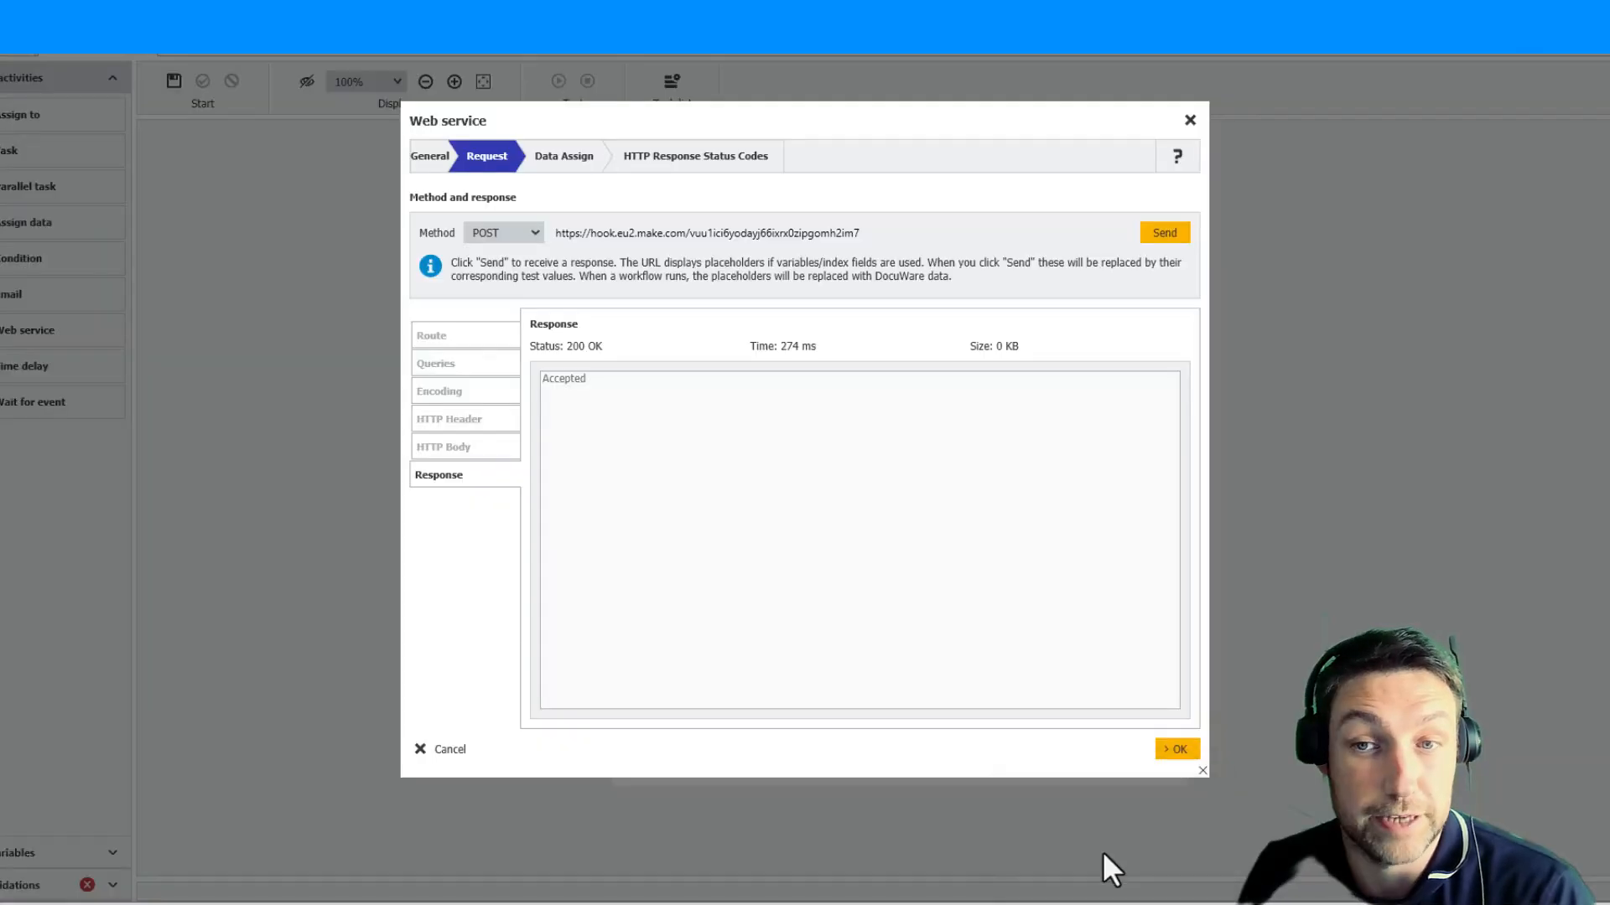
click(1165, 234)
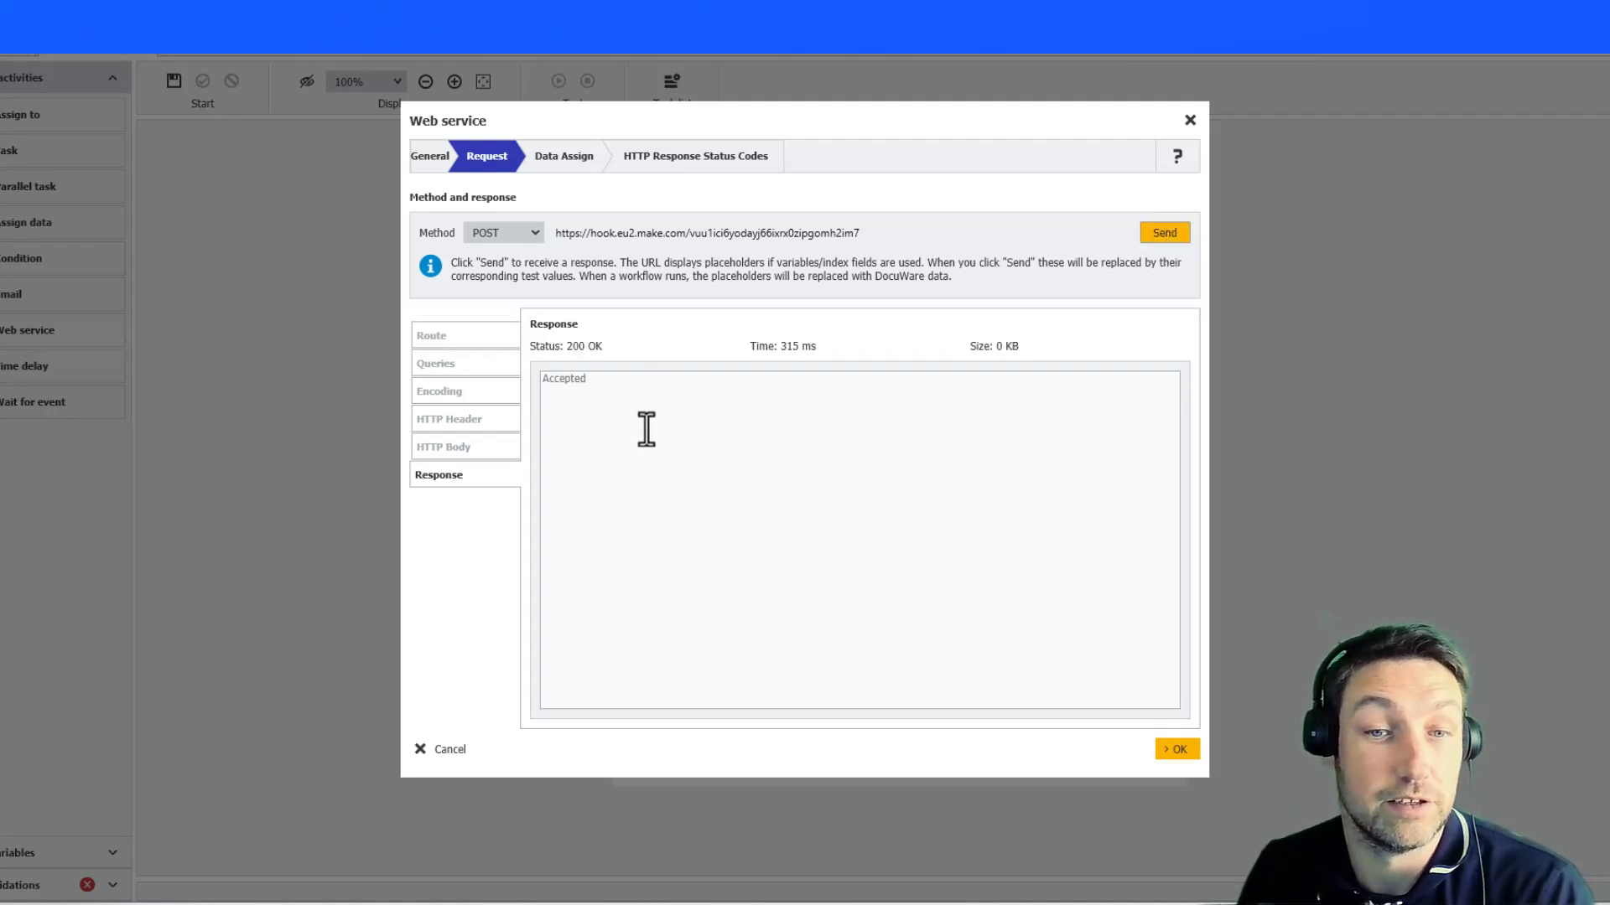
- Return to Make to check the scenario run, and switch to Google Drive to inspect the Youtube folder for the uploaded document
click(779, 852)
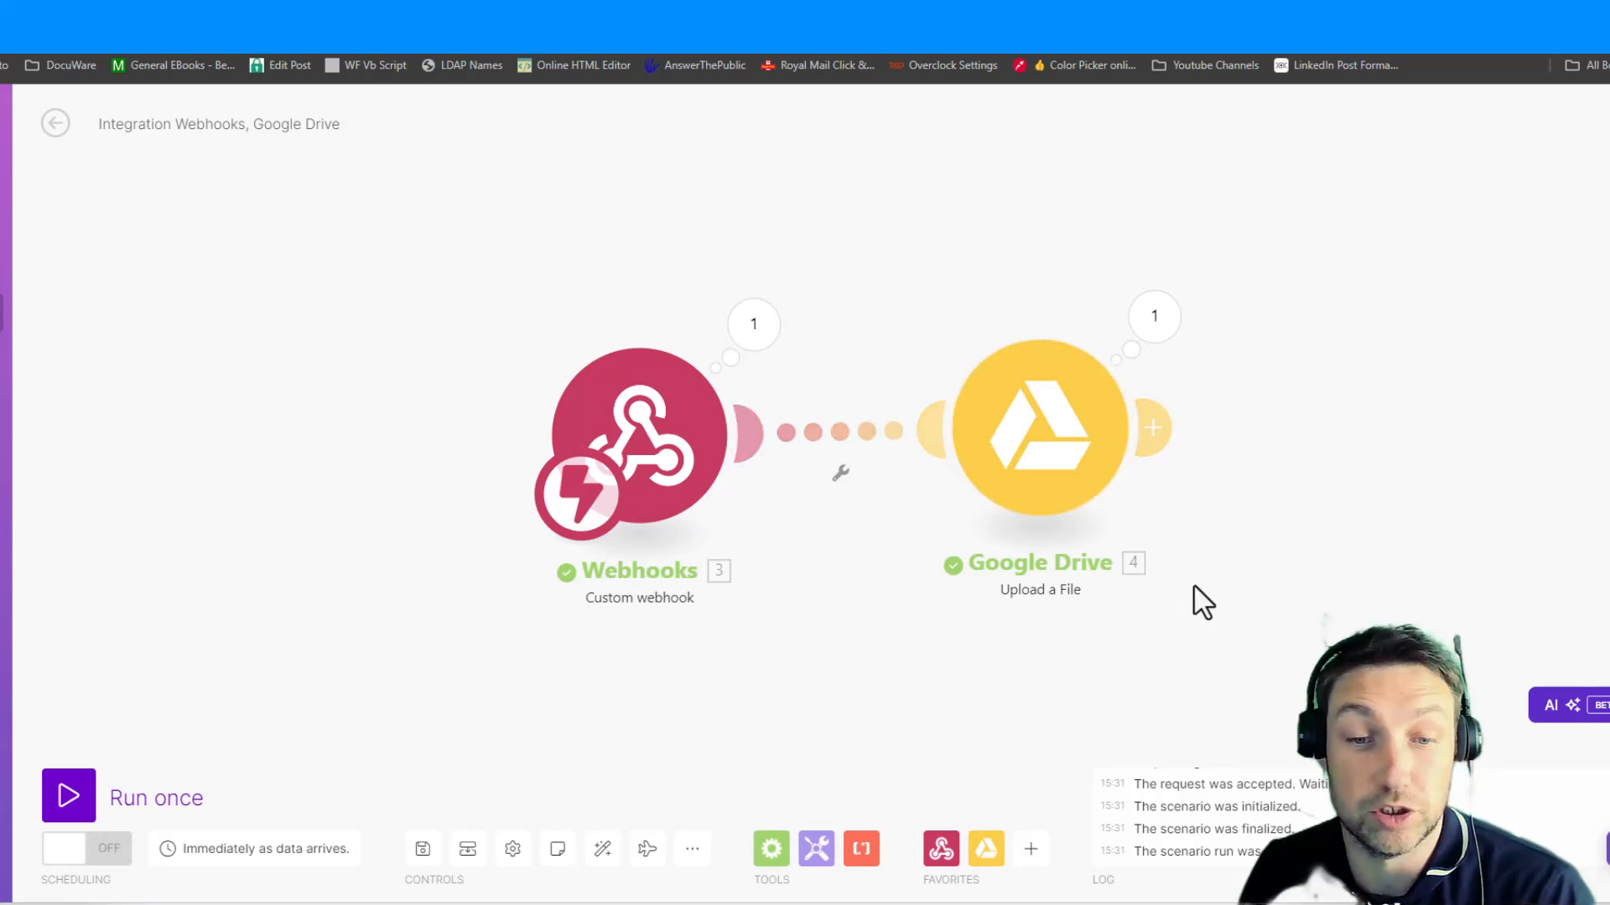
mouse_move(1157, 893)
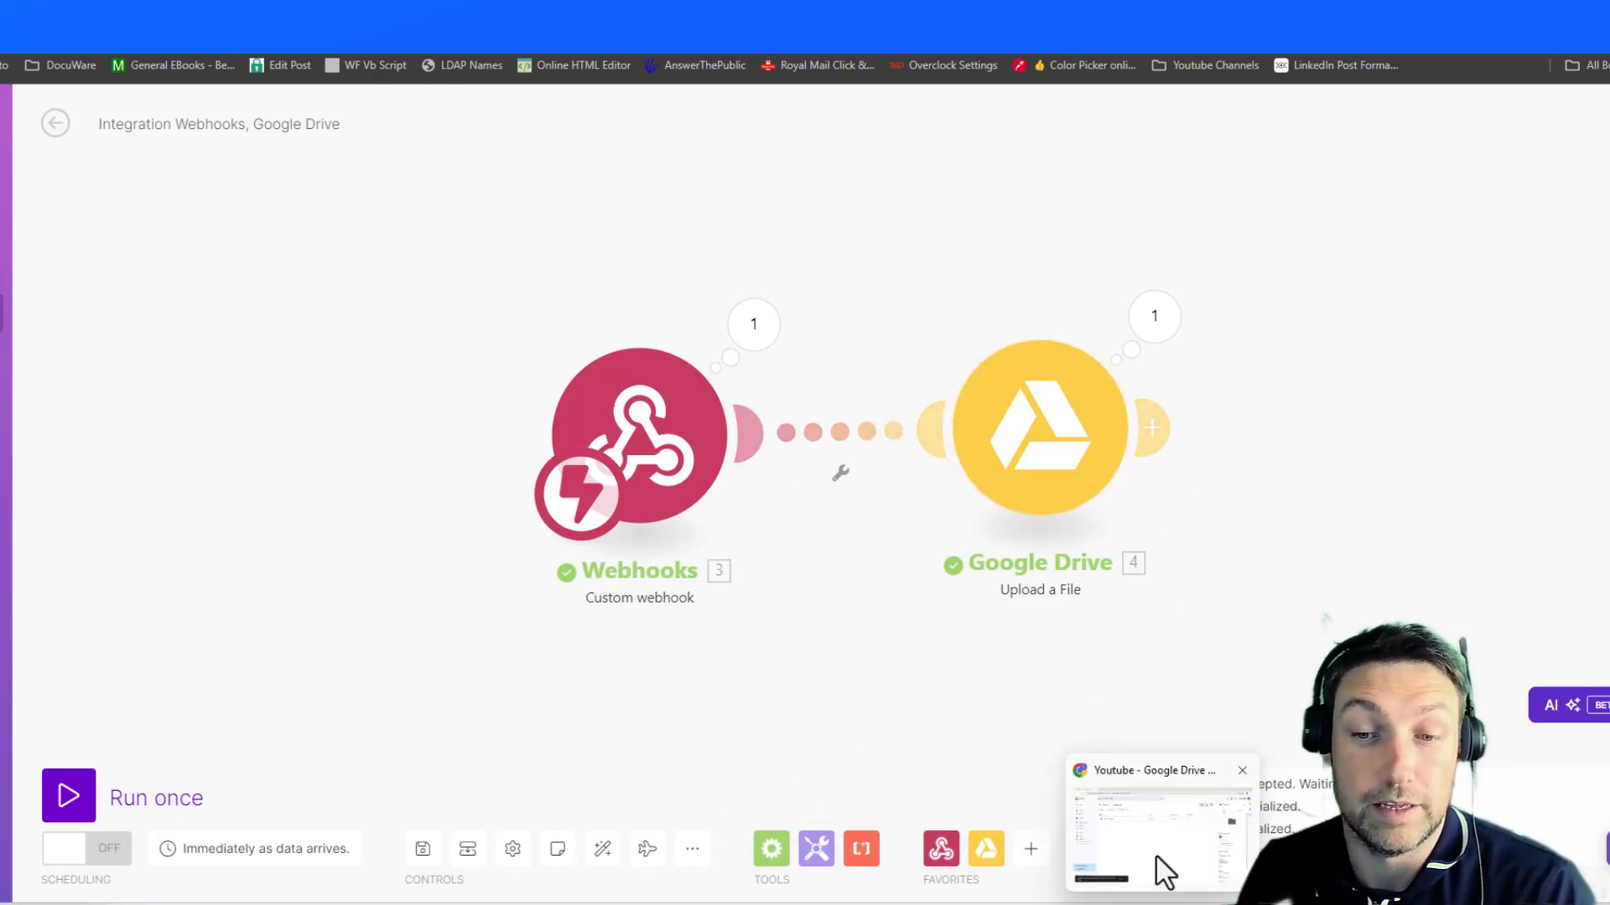
click(1160, 863)
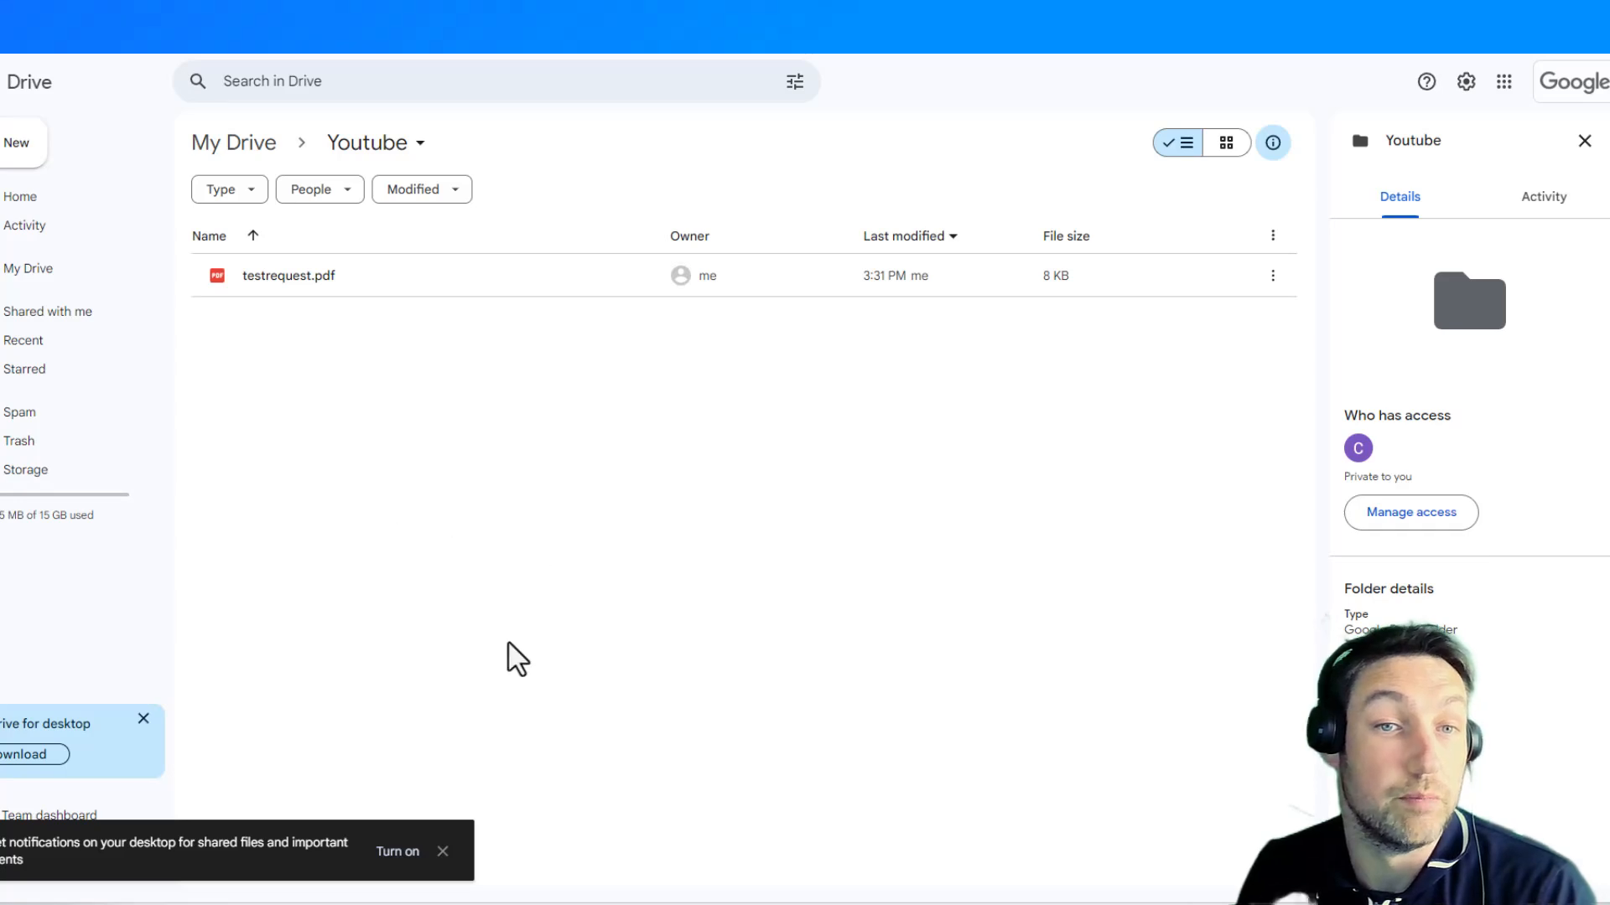